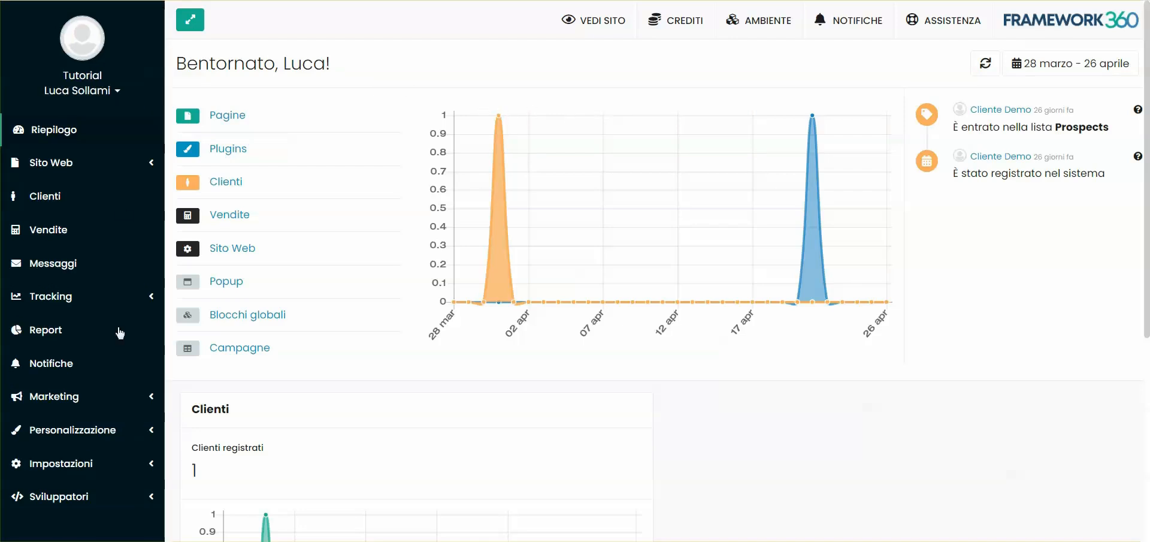
# - Open the plugin catalogue under Personalizzazione and search it for "extra"
pyautogui.click(82, 435)
pyautogui.click(47, 518)
pyautogui.click(309, 127)
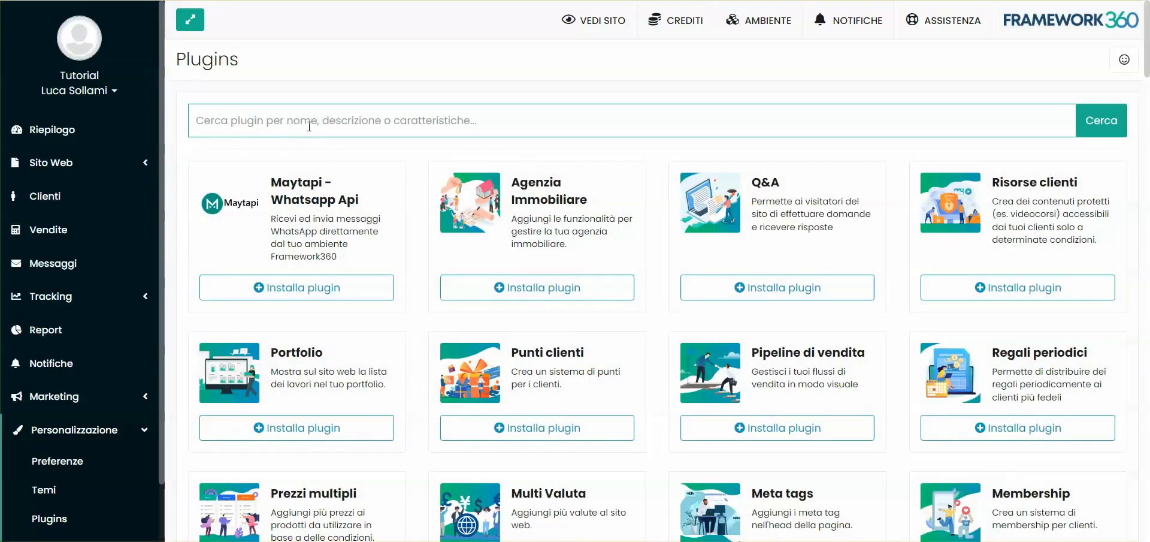
pyautogui.write('extra')
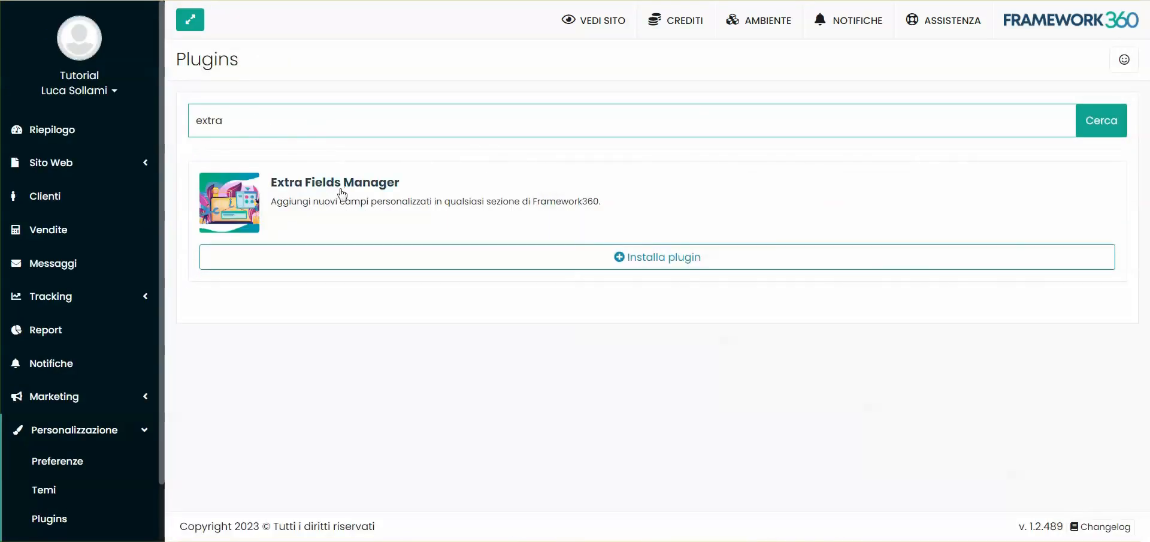
# - Read the detailed description of the Extra Fields Manager plugin, then close it
pyautogui.click(390, 184)
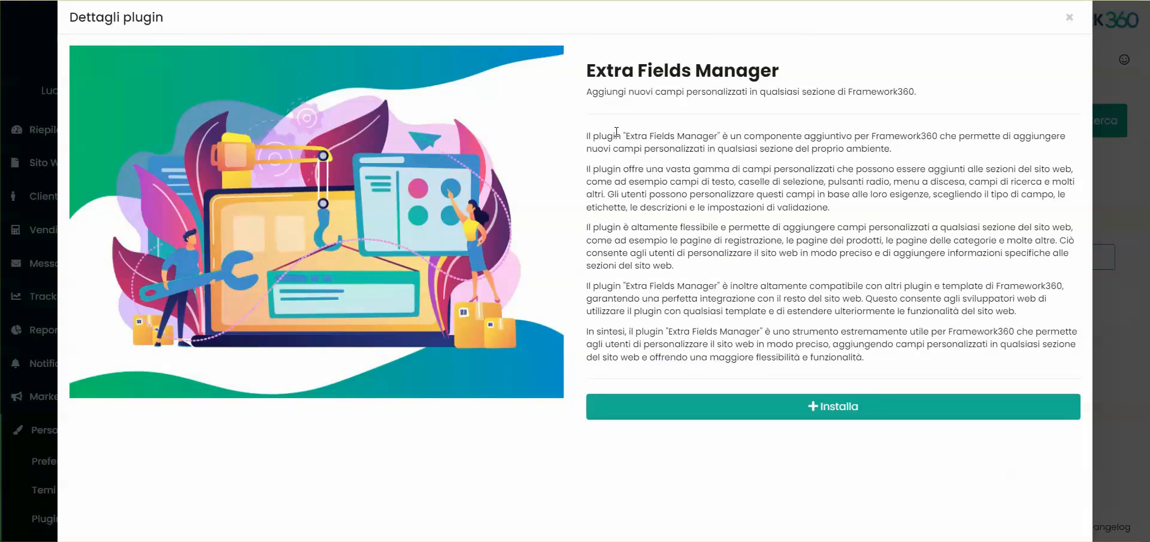
pyautogui.moveTo(588, 138); pyautogui.dragTo(870, 136)
pyautogui.click(1033, 138)
pyautogui.click(1070, 17)
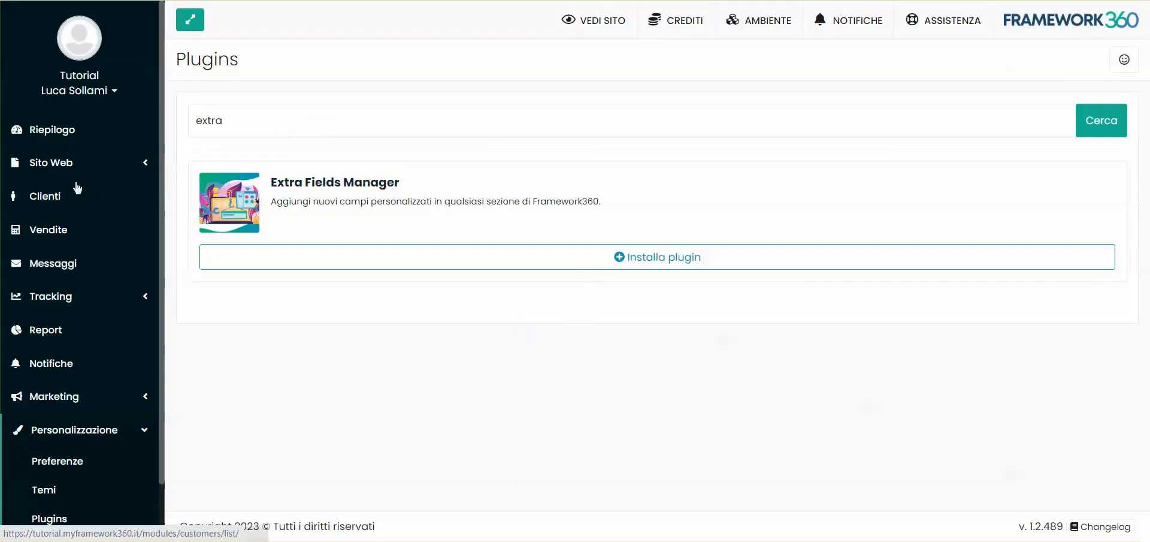
# - Install the Extra Fields Manager plugin and accept the installation of all its features
pyautogui.click(379, 189)
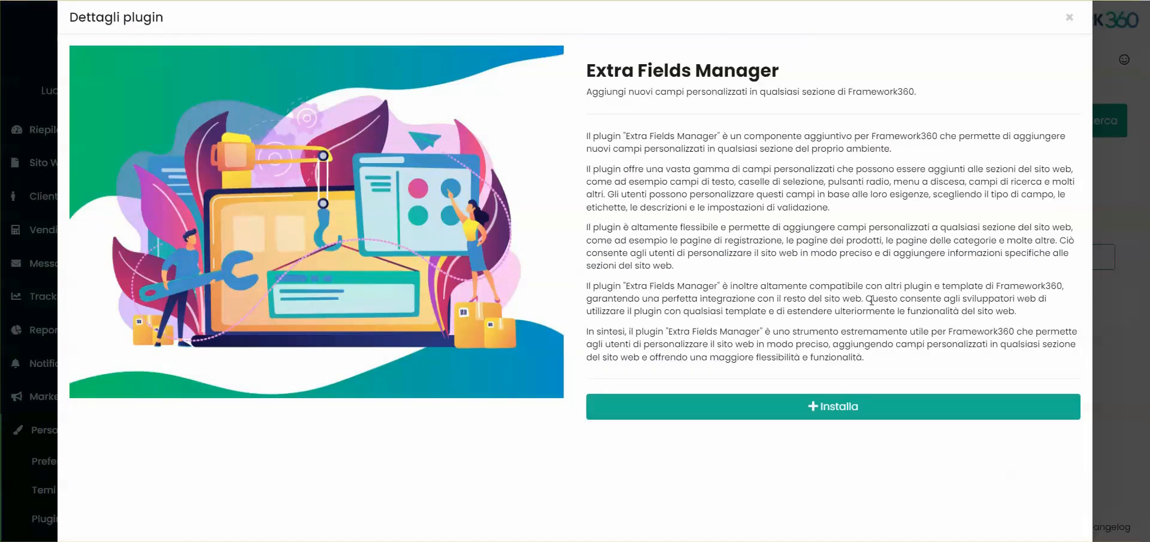
pyautogui.click(832, 407)
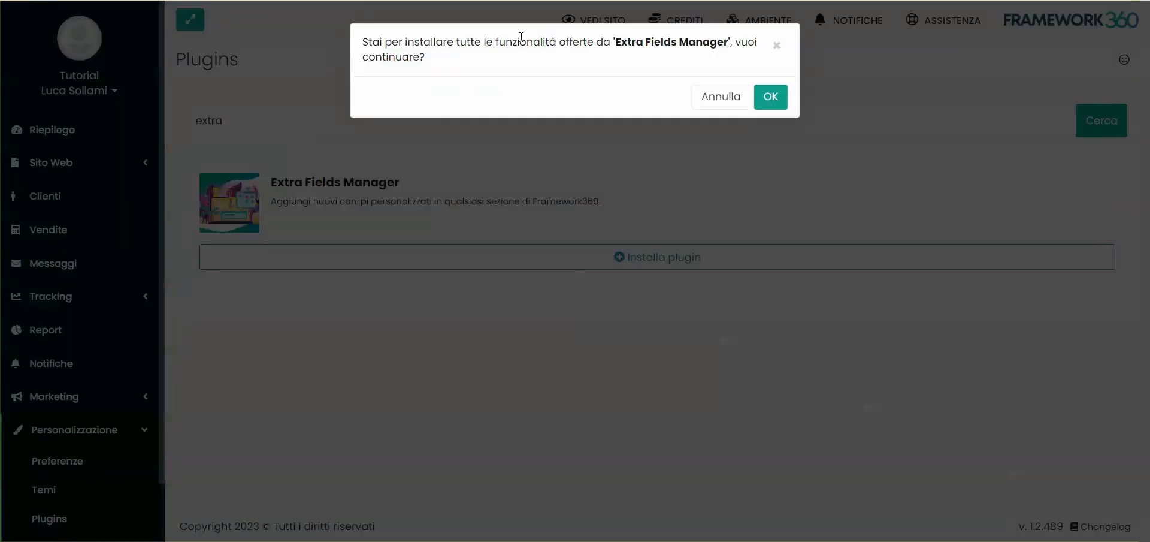
pyautogui.click(777, 104)
pyautogui.scroll(-2, 64, 321)
# - Open the Extra Fields Manager settings among the plugin preferences
pyautogui.click(64, 329)
pyautogui.click(58, 462)
pyautogui.scroll(-1, 61, 314)
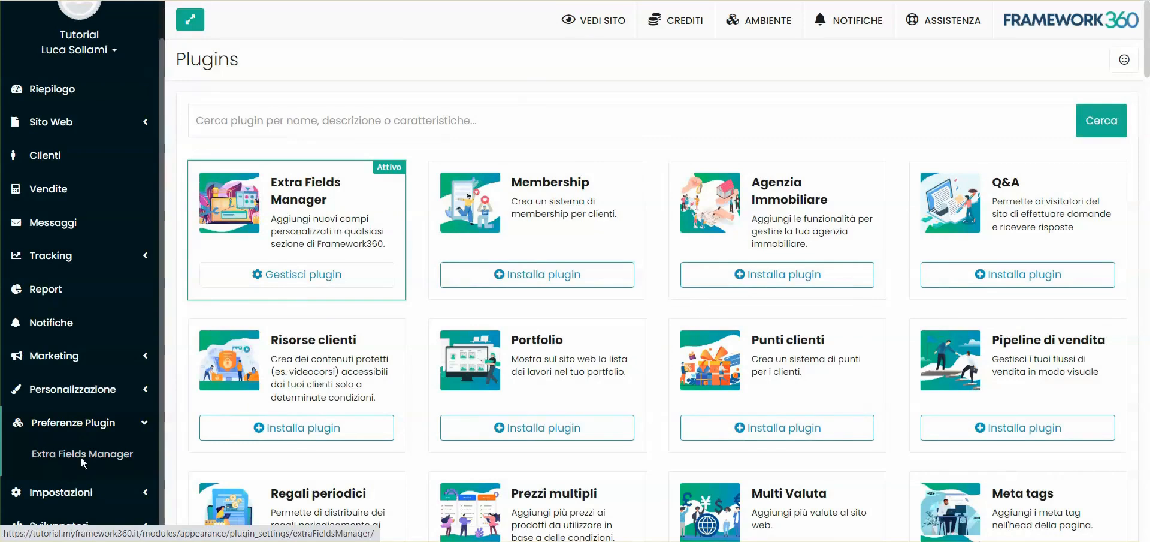
pyautogui.click(81, 455)
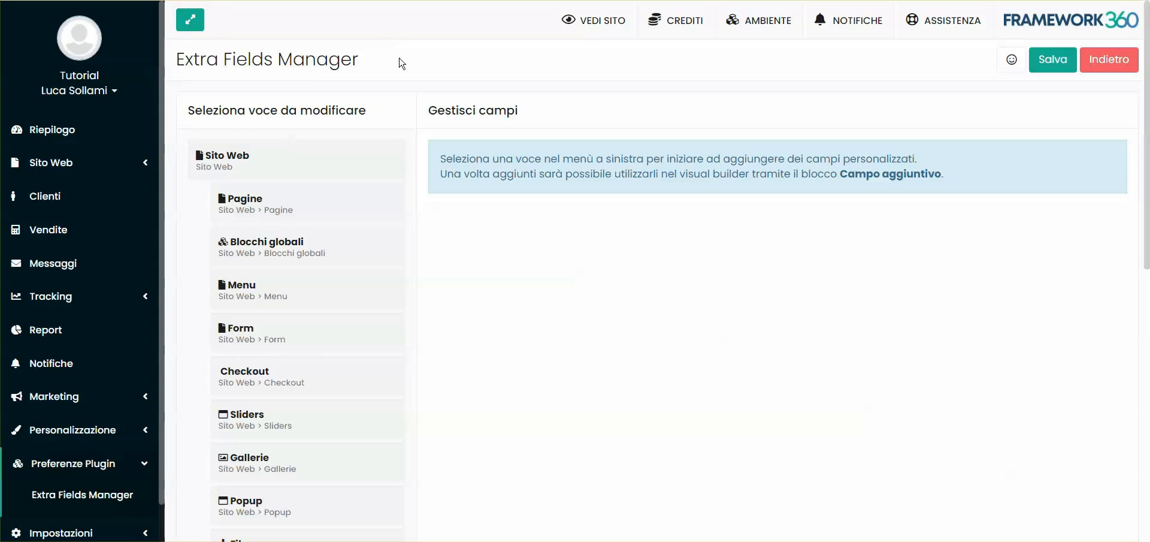
# - Examine the list of site sections and modules that can receive custom fields
pyautogui.scroll(-3, 240, 111)
pyautogui.scroll(3, 261, 90)
pyautogui.scroll(-10, 278, 136)
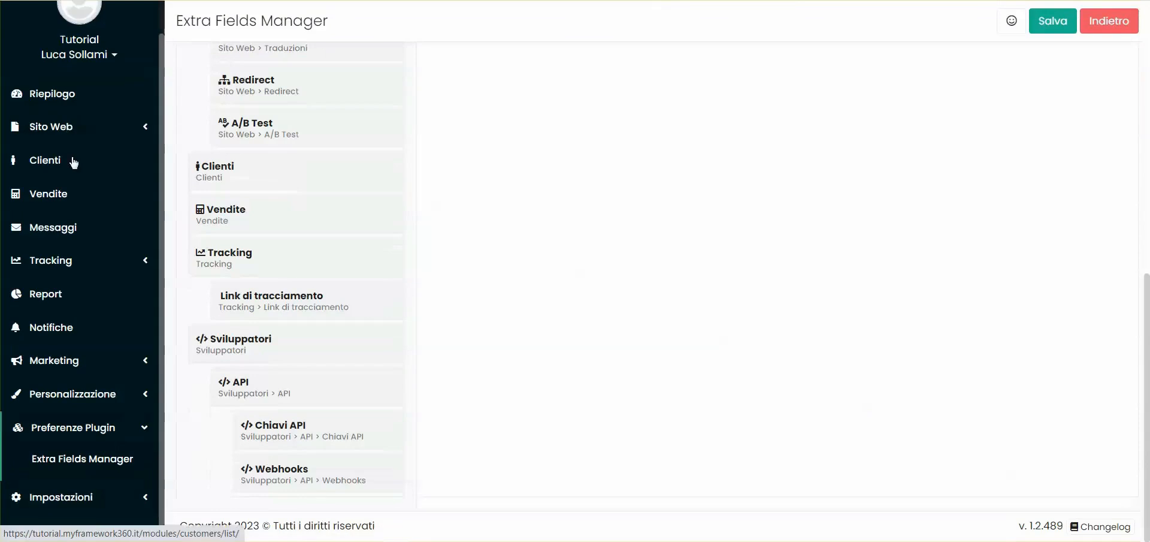
pyautogui.click(84, 423)
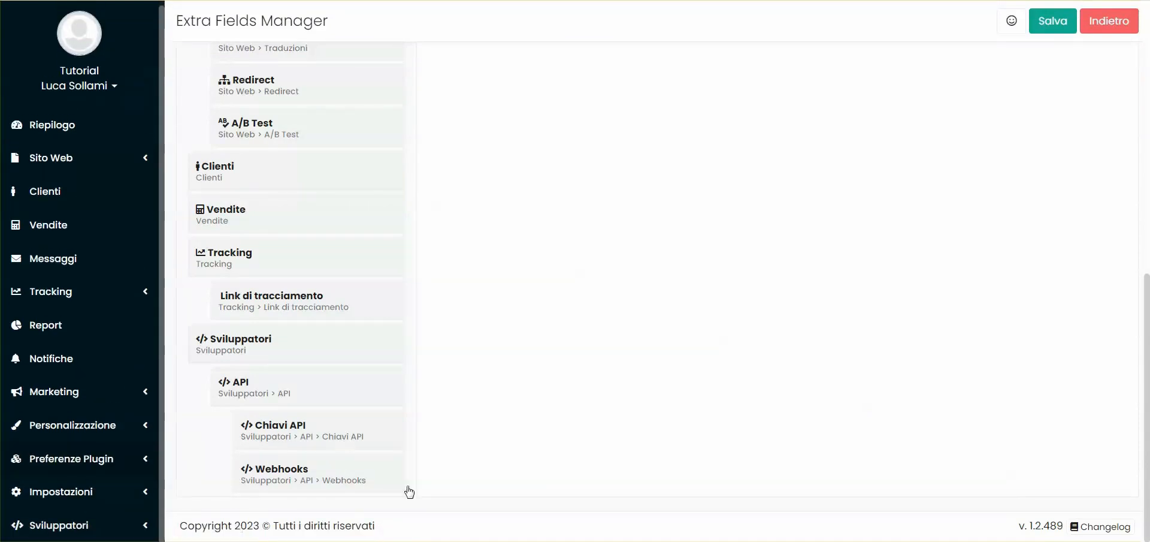
pyautogui.scroll(7, 531, 357)
pyautogui.scroll(-3, 531, 358)
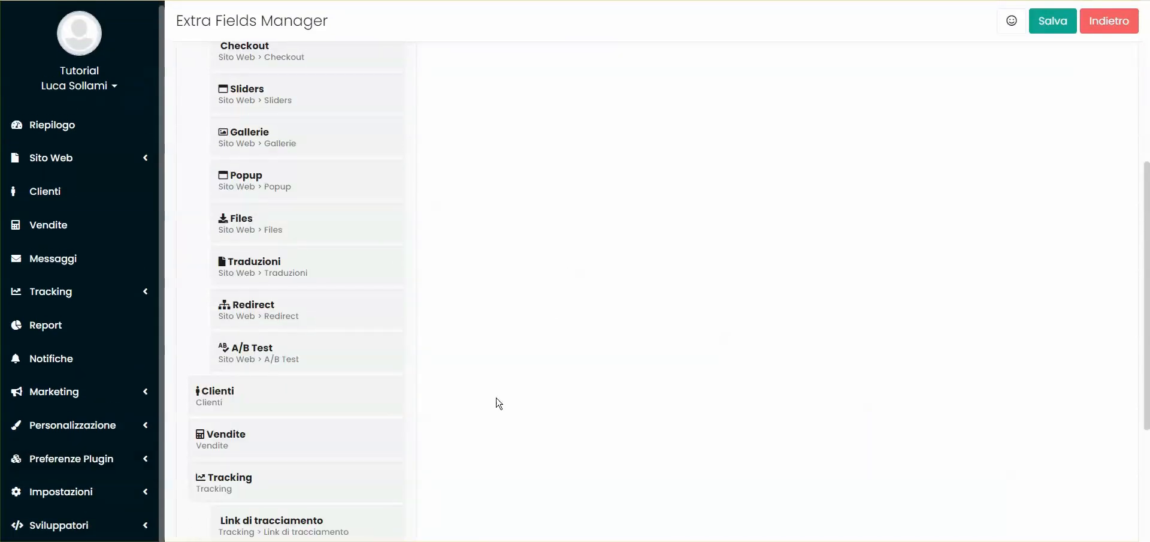
# - Open the Clienti list in a new browser tab and open the demo customer's record
pyautogui.rightClick(74, 192)
pyautogui.click(96, 203)
pyautogui.hotkey('ctrl', 'Tab')
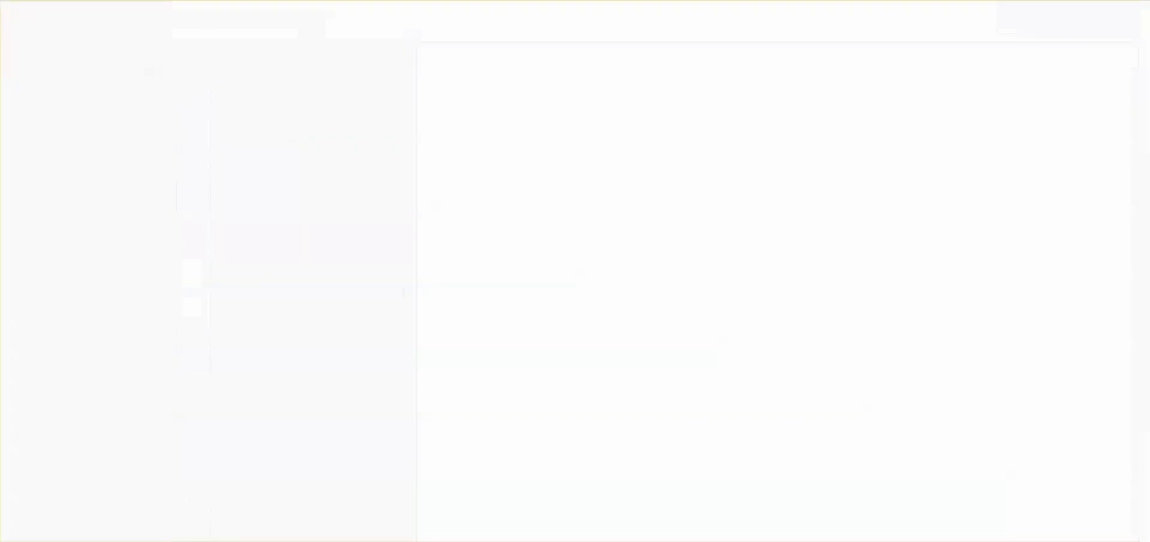
pyautogui.click(542, 207)
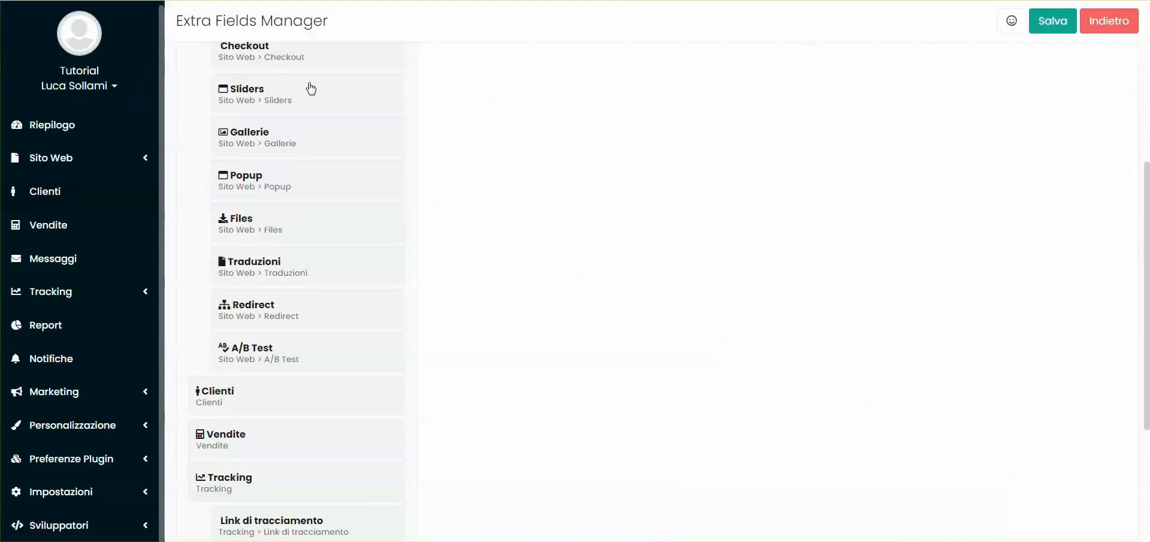
# - Select the Clienti module in Extra Fields Manager and name its custom field "Settore azienda"
pyautogui.scroll(3, 308, 90)
pyautogui.scroll(-4, 226, 326)
pyautogui.click(218, 327)
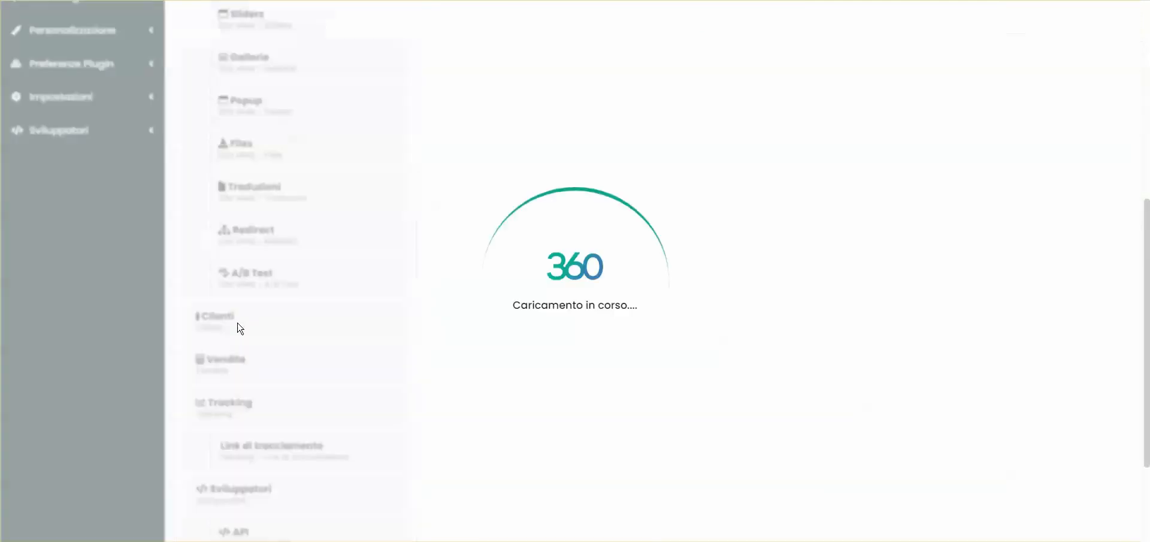
pyautogui.click(468, 188)
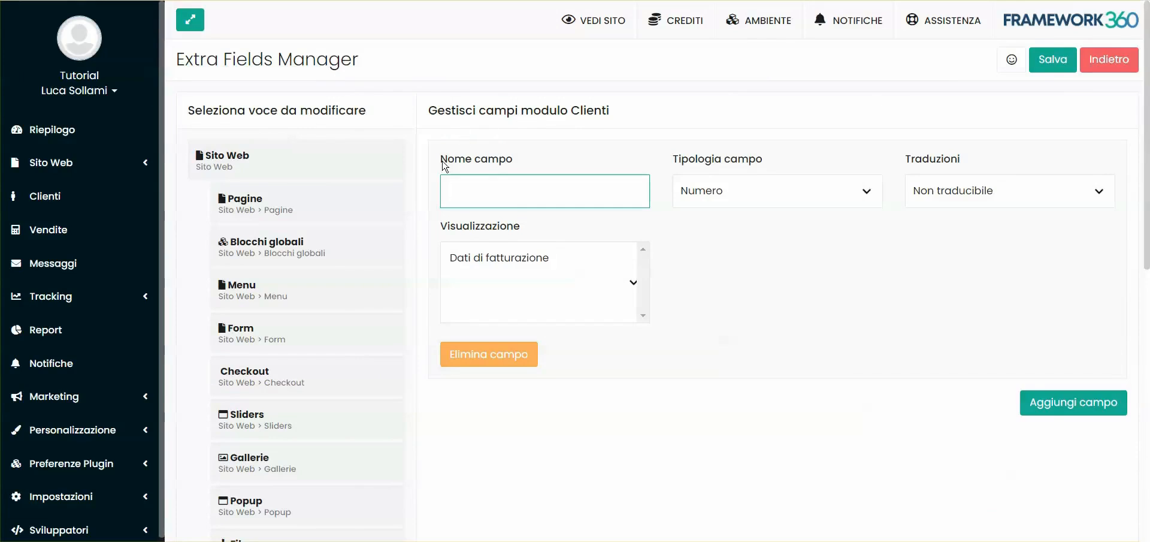
pyautogui.click(1095, 406)
pyautogui.scroll(-5, 982, 384)
pyautogui.click(1094, 360)
pyautogui.scroll(-4, 839, 408)
pyautogui.click(477, 190)
pyautogui.write('Settore azienda')
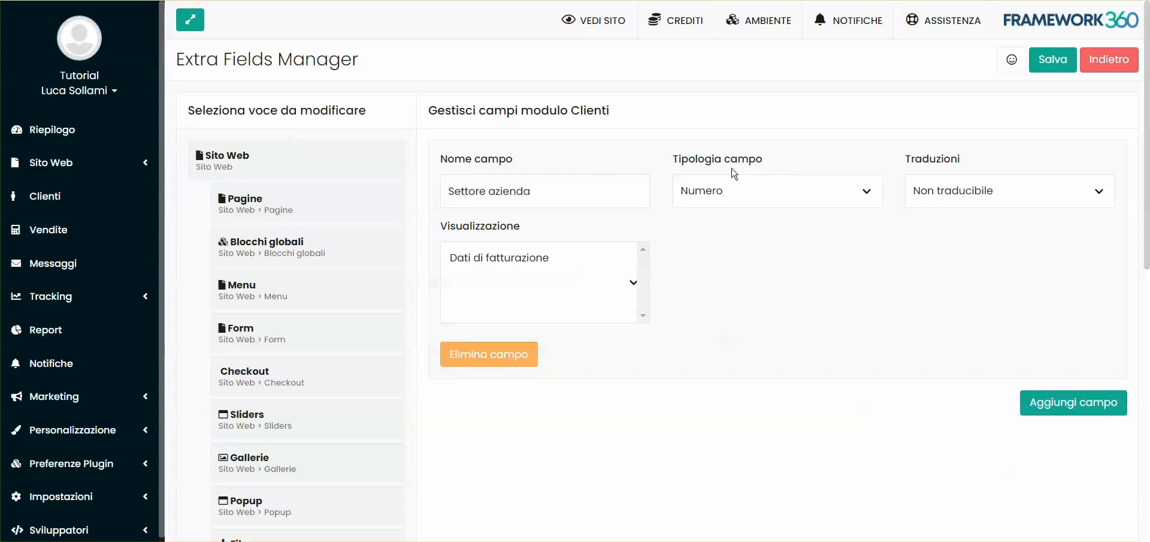
# - Review the available field types for the Settore azienda field
pyautogui.click(725, 197)
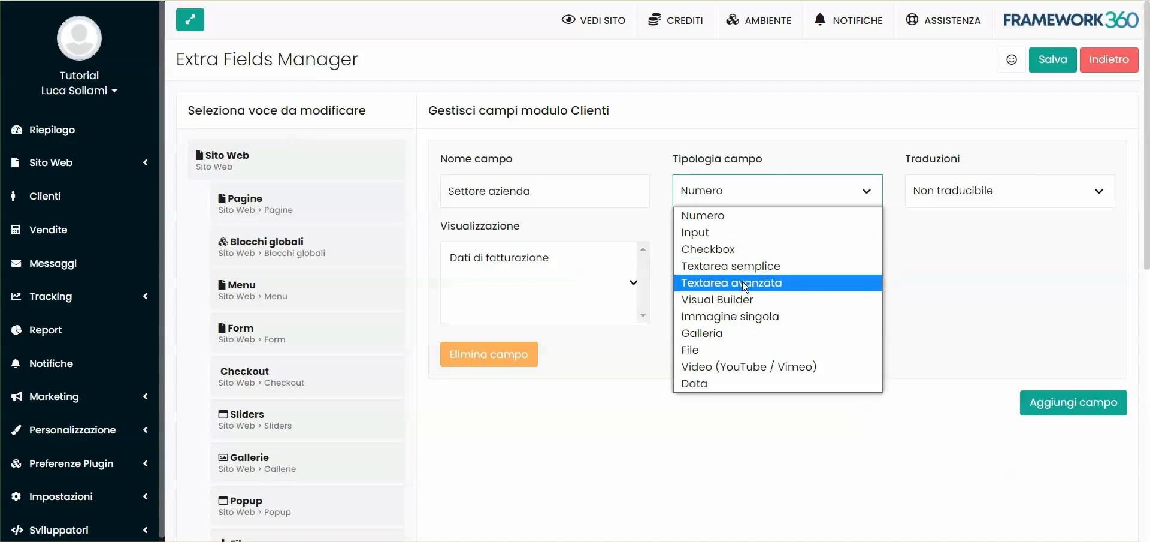
pyautogui.click(746, 202)
pyautogui.click(721, 202)
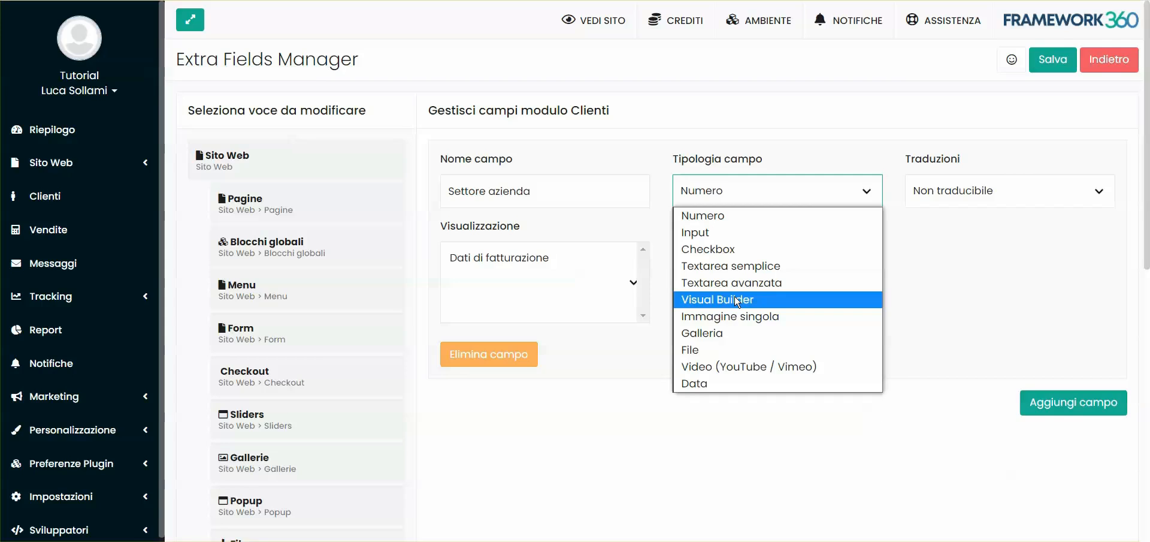
# - Open the website's Pagine list in a new browser tab and examine a page from it
pyautogui.rightClick(58, 194)
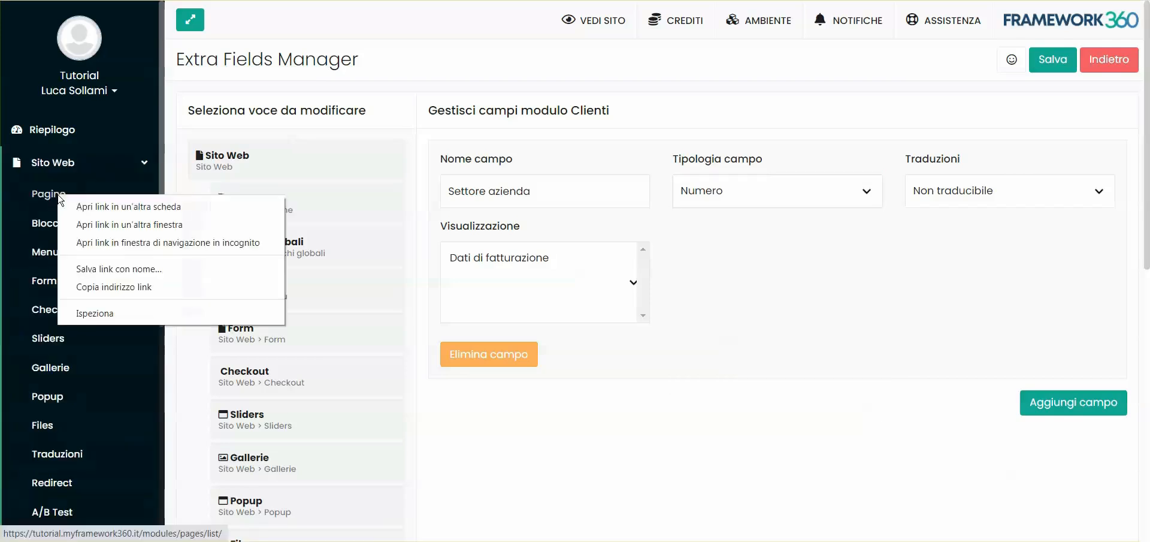
pyautogui.click(108, 206)
pyautogui.hotkey('ctrl', 'Tab')
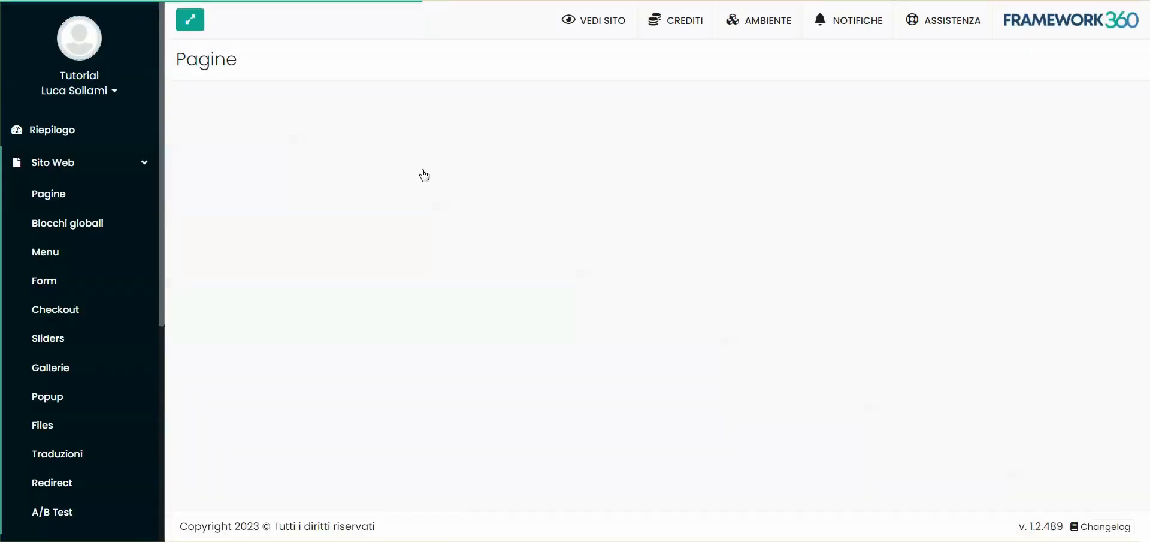
pyautogui.click(276, 310)
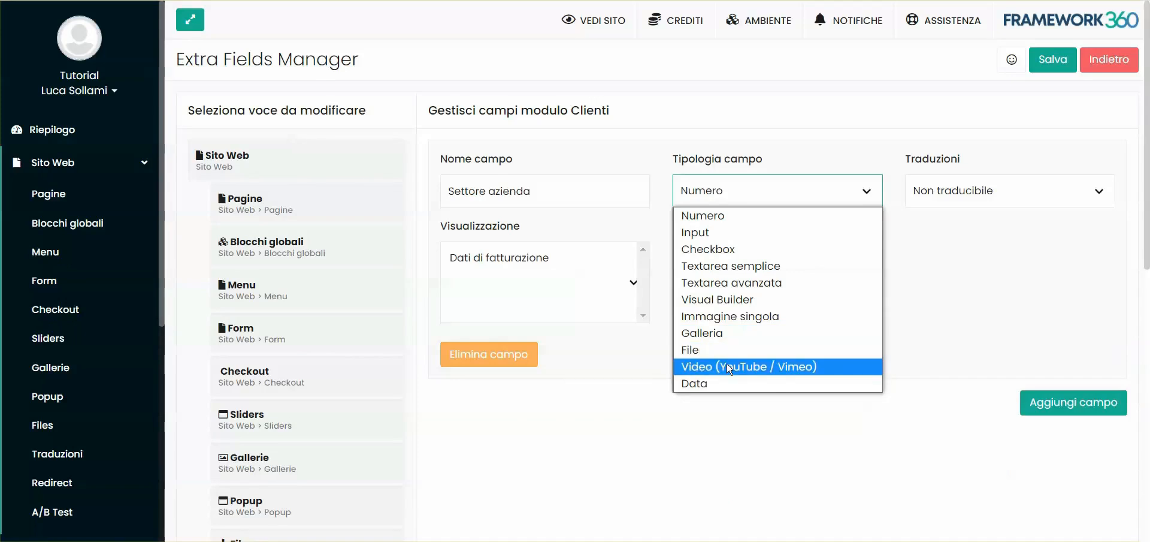
# - Set the Settore azienda field's type to Input and keep its translation option as Non traducibile
pyautogui.click(1040, 256)
pyautogui.moveTo(442, 183); pyautogui.dragTo(598, 163)
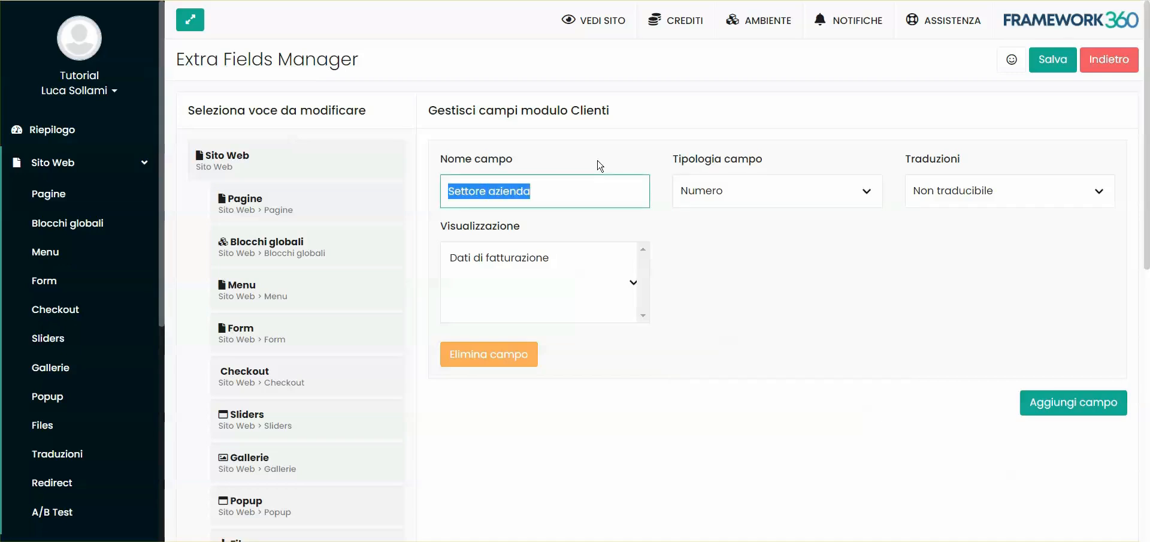
pyautogui.click(732, 193)
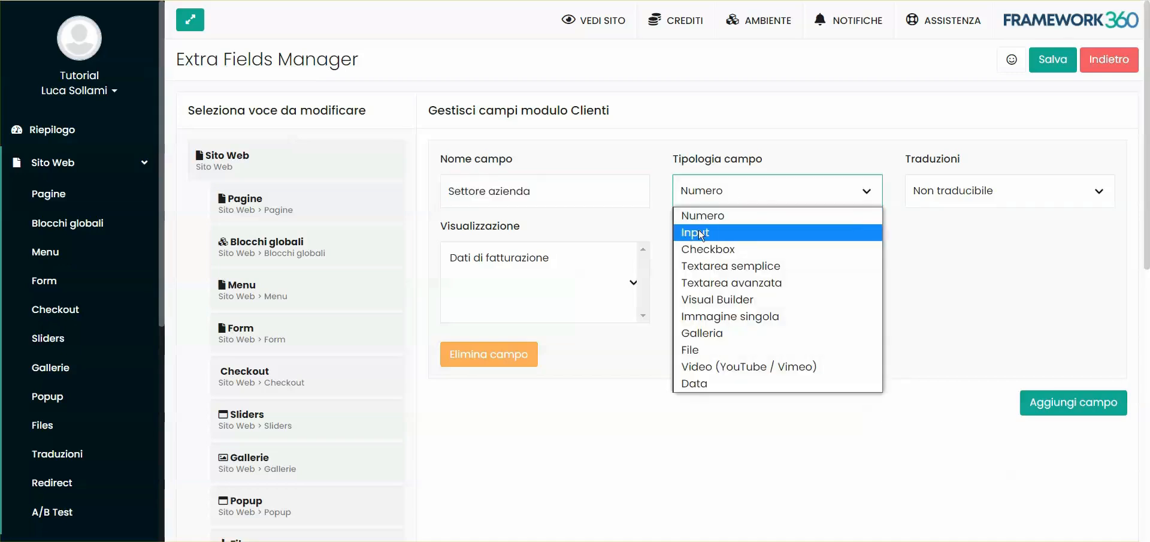
pyautogui.click(702, 235)
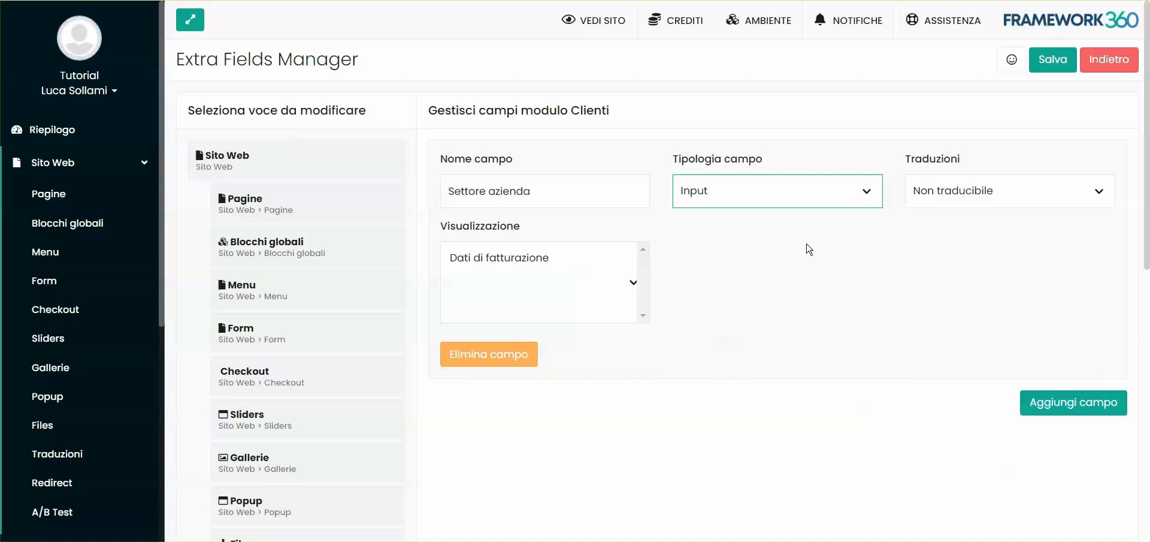
pyautogui.click(966, 196)
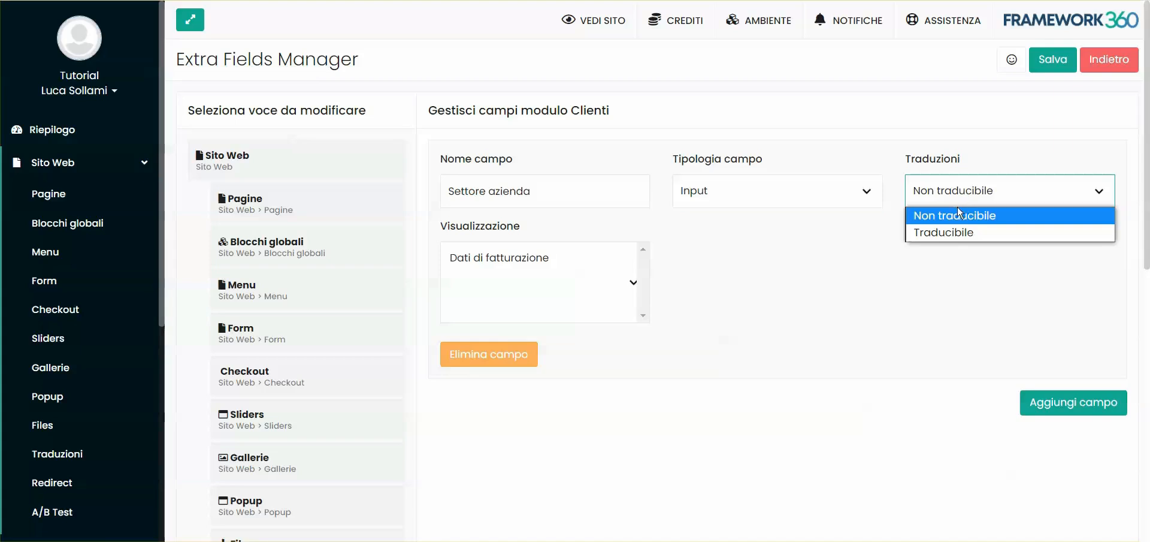
pyautogui.click(958, 218)
pyautogui.click(955, 229)
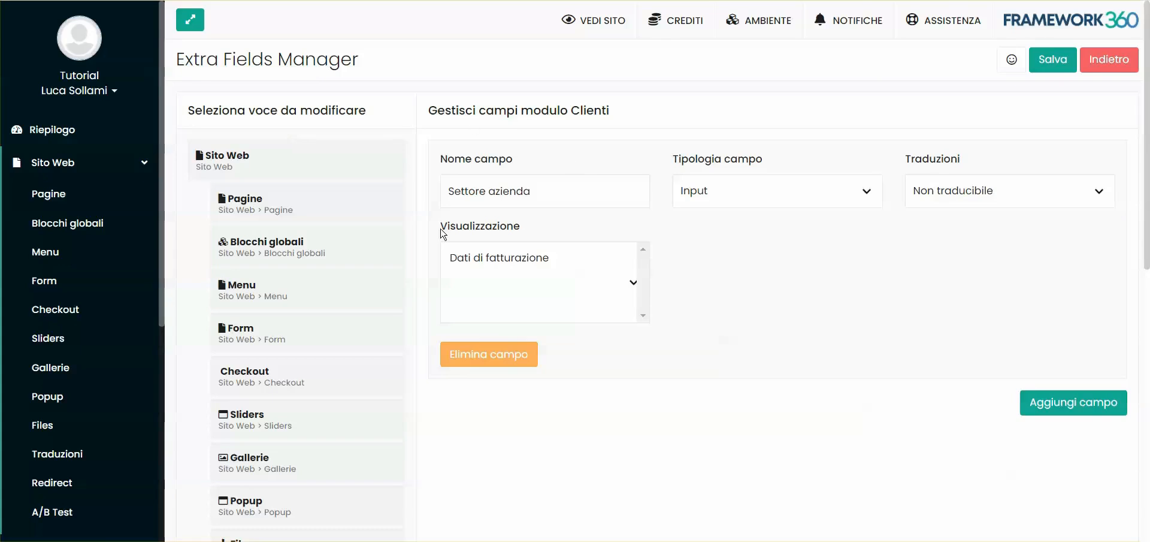
# - Set the Settore azienda field's Visualizzazione to Dati di fatturazione and save the custom field settings
pyautogui.moveTo(447, 191); pyautogui.dragTo(534, 190)
pyautogui.click(522, 150)
pyautogui.click(480, 263)
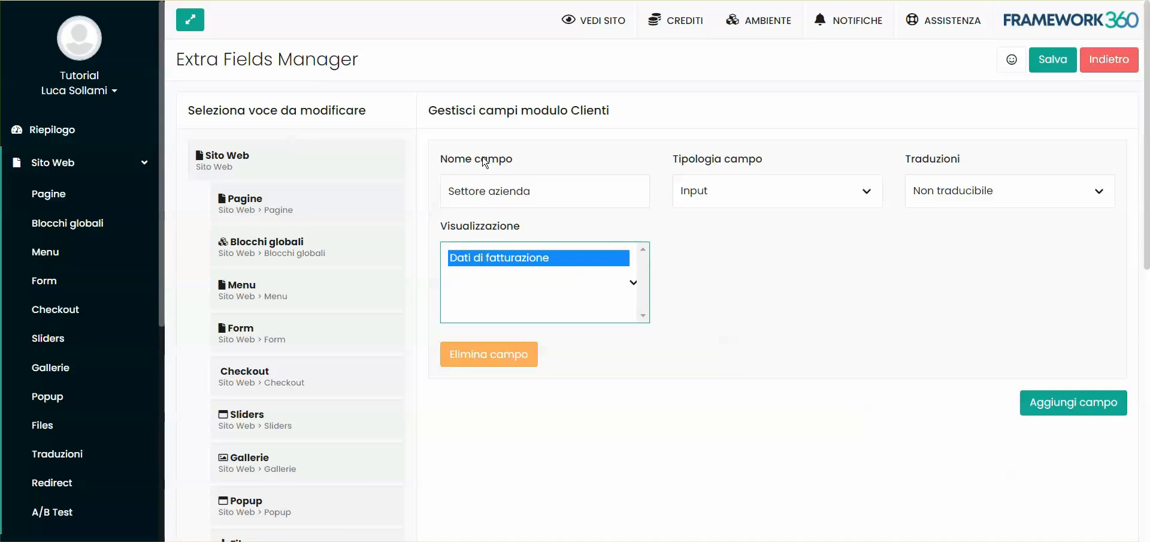
pyautogui.click(808, 241)
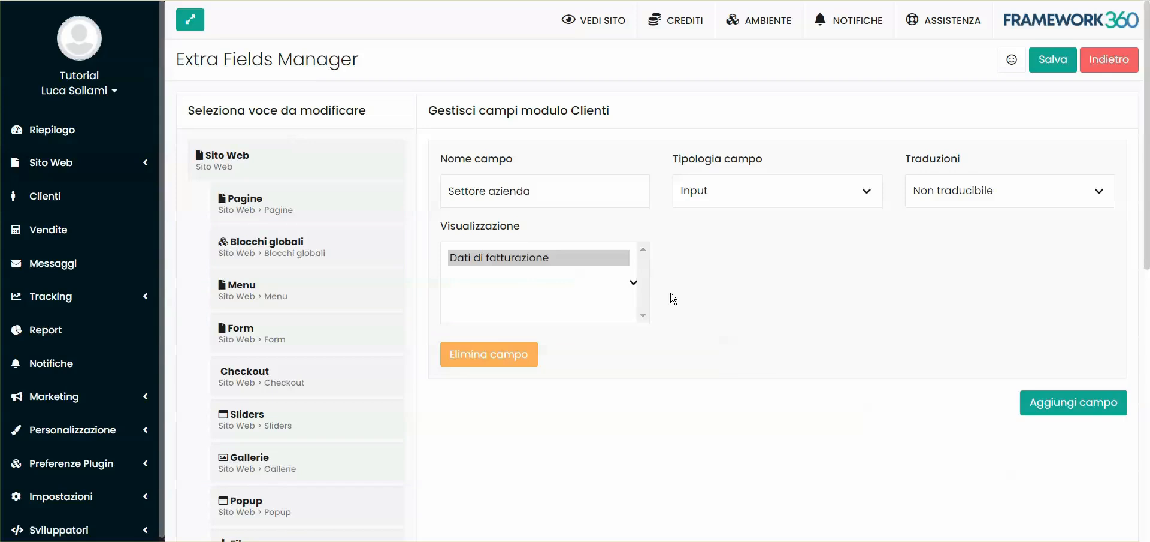
pyautogui.tripleClick(494, 187)
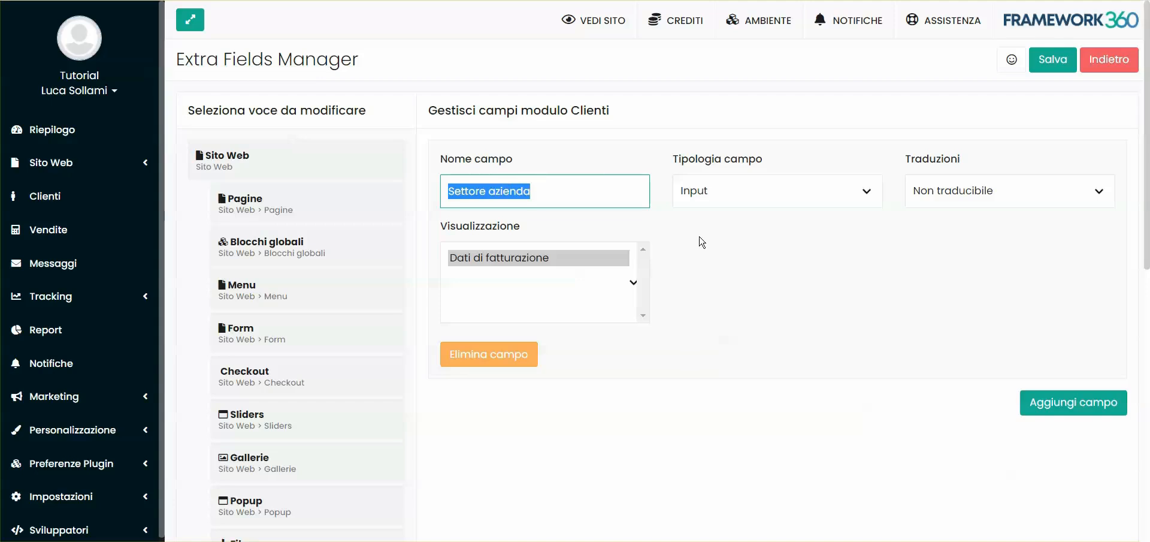
pyautogui.click(1068, 65)
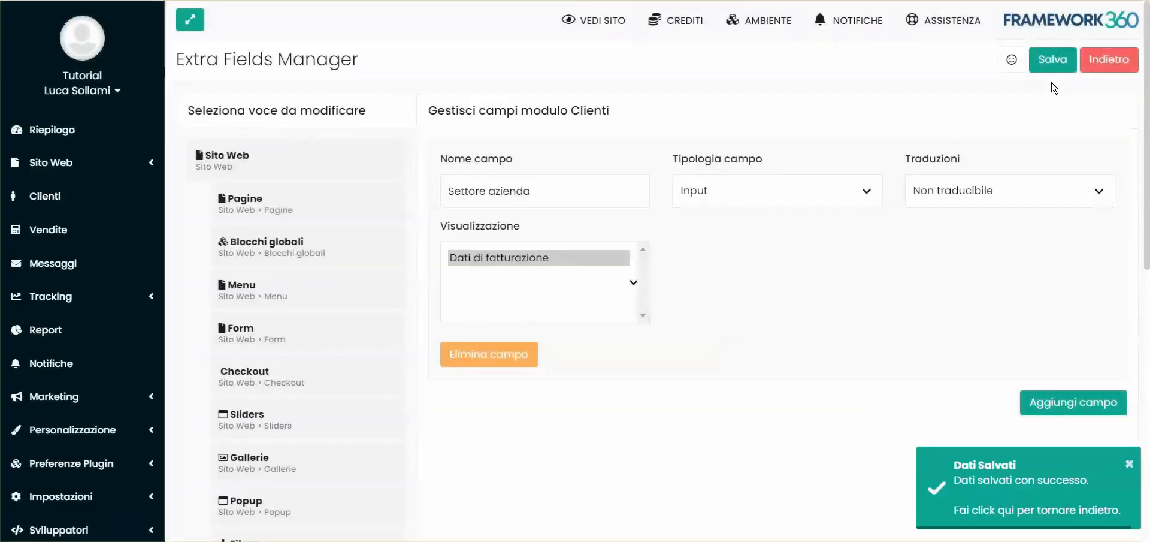
# - Reload the demo customer's record in its browser tab and show its Campi Aggiuntivi
pyautogui.hotkey('ctrl', 'Tab')
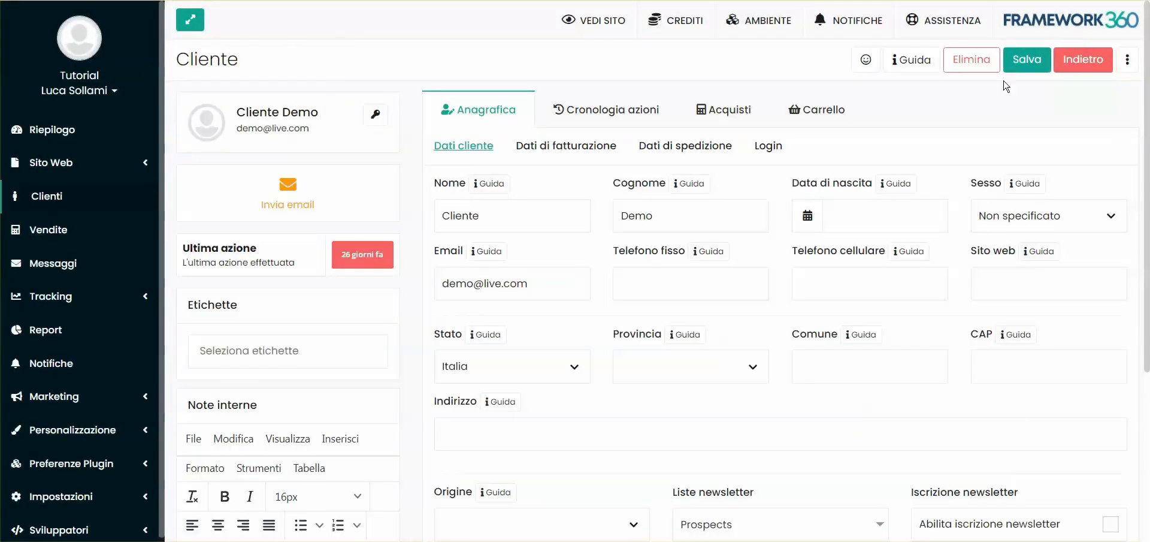
pyautogui.press('F5')
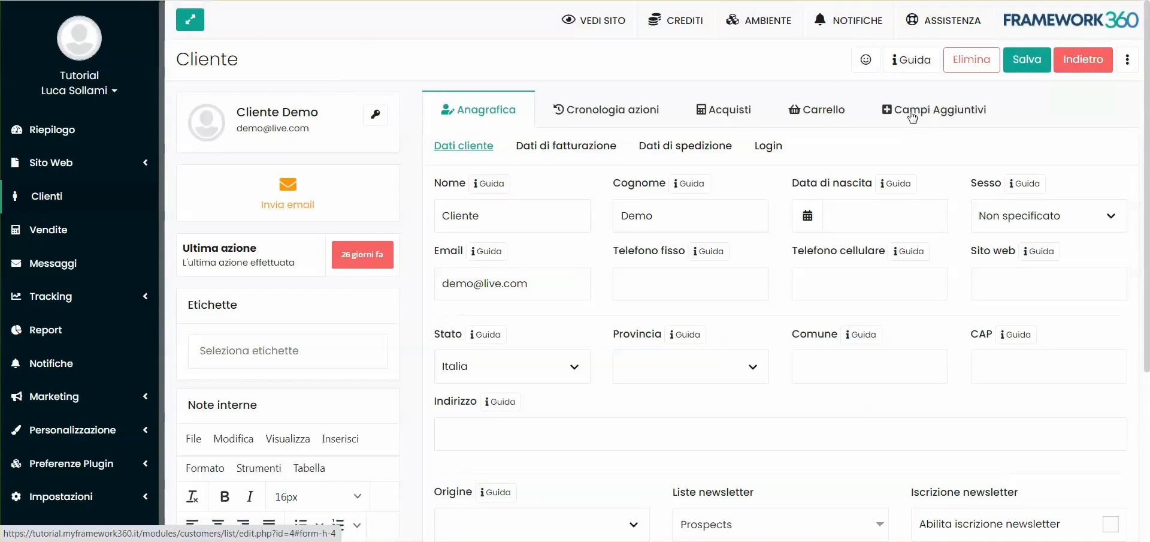
pyautogui.click(915, 117)
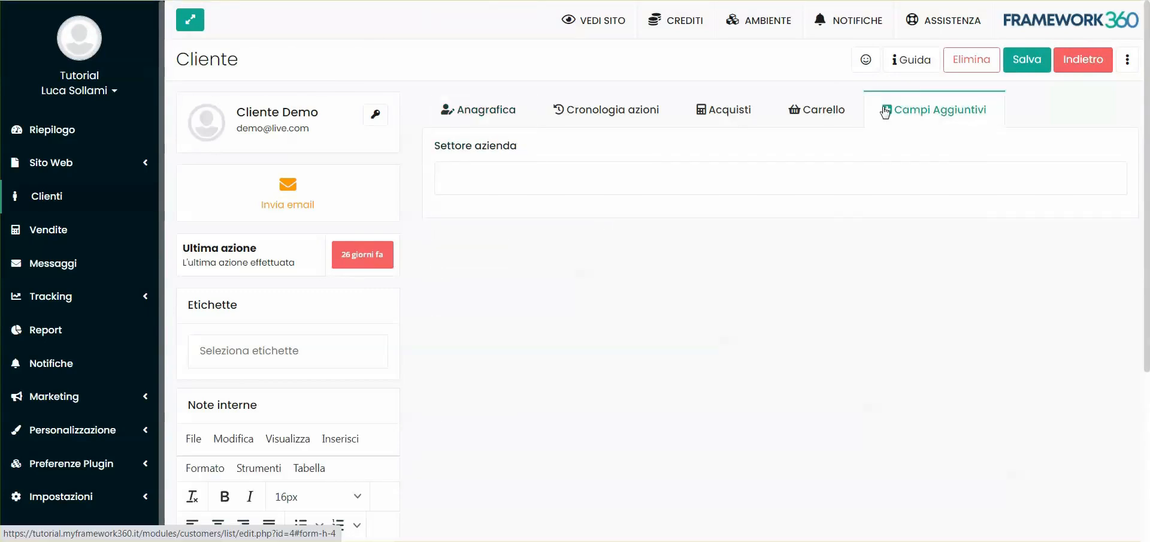
# - Set the customer's Settore azienda to "Hotel" and save the record
pyautogui.click(488, 165)
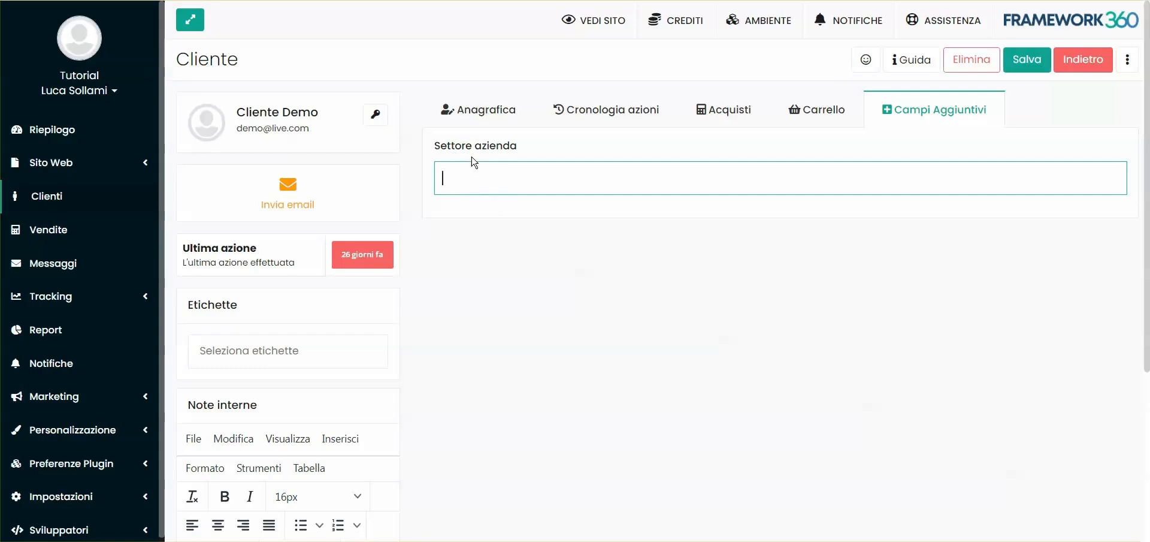
pyautogui.click(237, 112)
pyautogui.click(499, 182)
pyautogui.write('Hotel')
pyautogui.click(1035, 66)
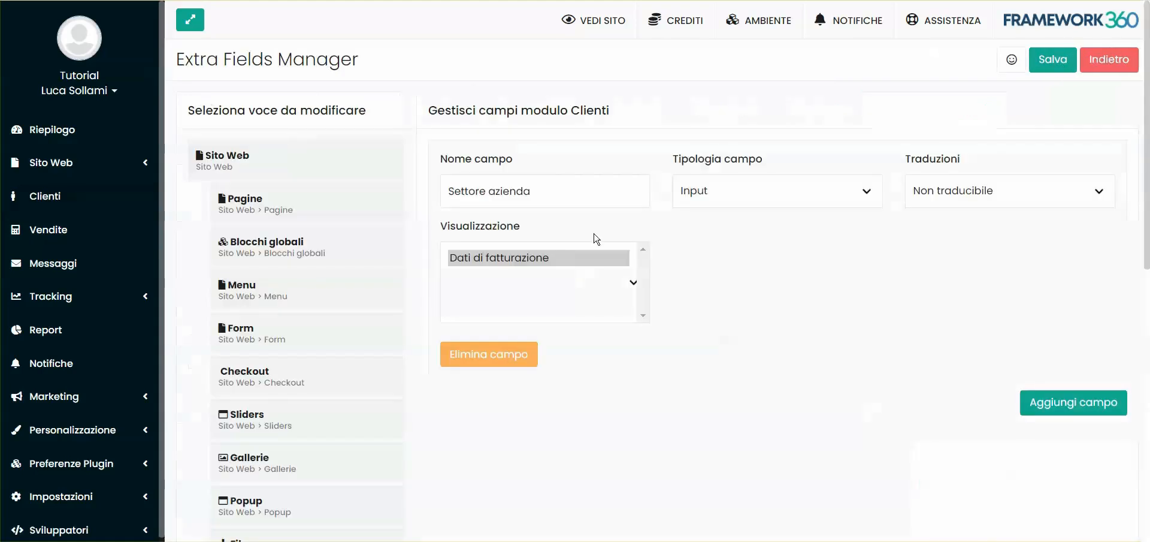
# - Add a second custom field for Clienti named "Campo di prova" with the type Visual Builder and save the settings
pyautogui.click(726, 190)
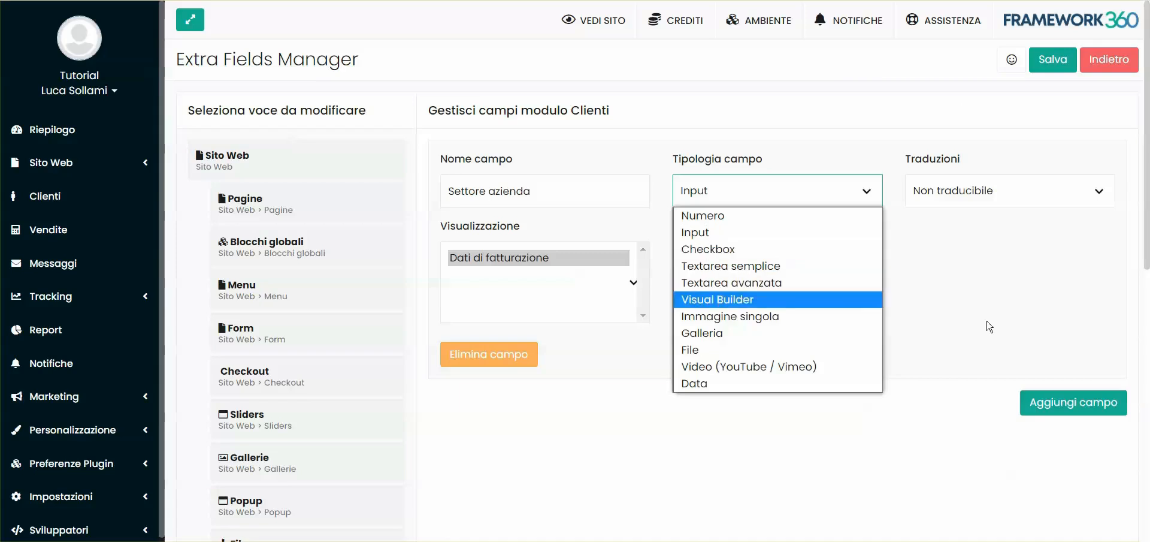
pyautogui.click(1073, 402)
pyautogui.scroll(-3, 863, 268)
pyautogui.click(488, 224)
pyautogui.scroll(1, 698, 206)
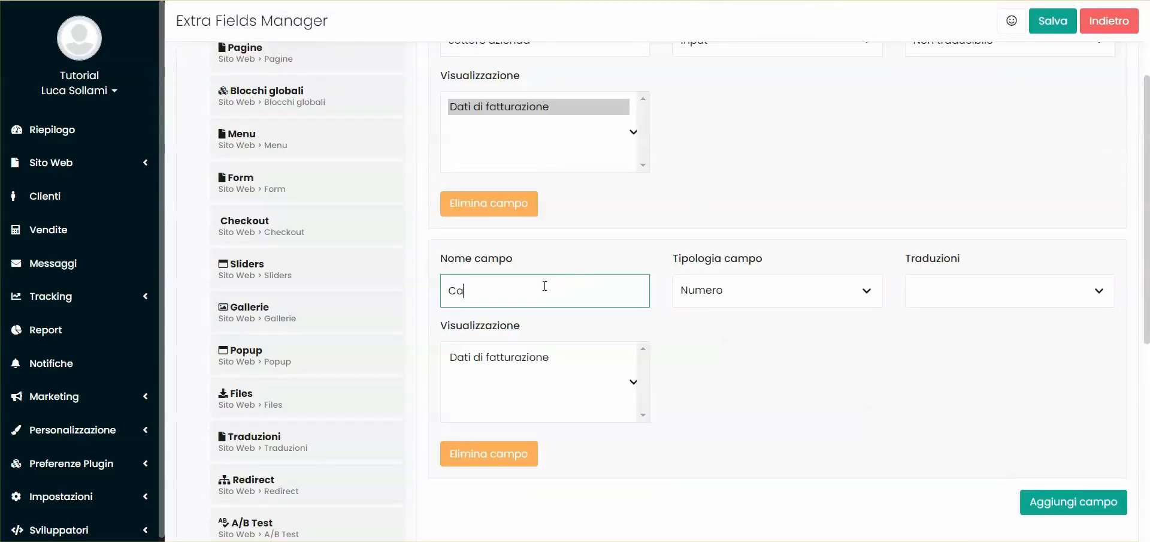
pyautogui.write('Campo di prova')
pyautogui.click(710, 298)
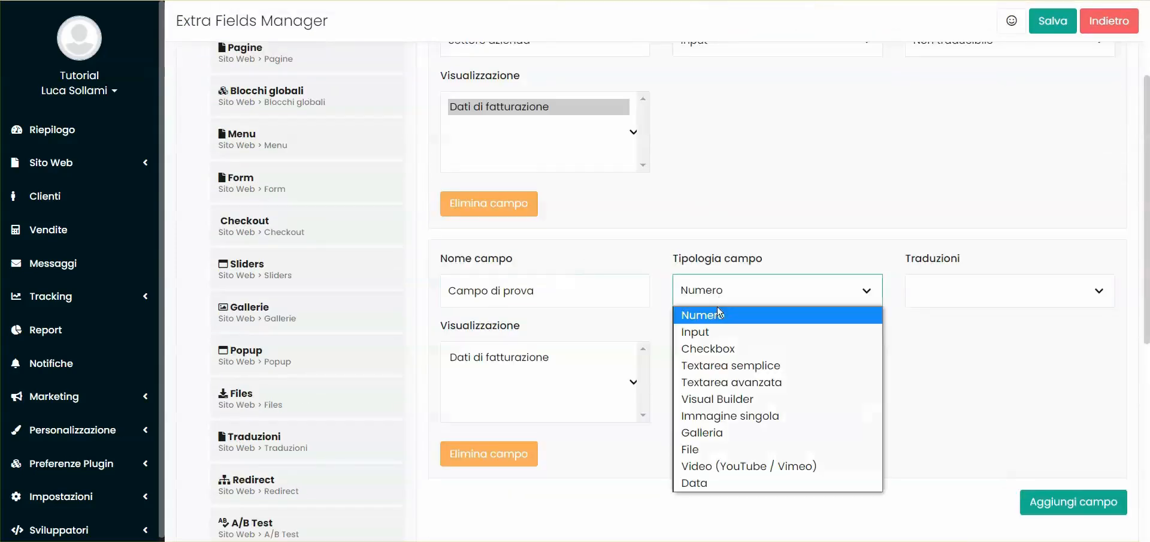
pyautogui.click(744, 392)
pyautogui.click(1039, 28)
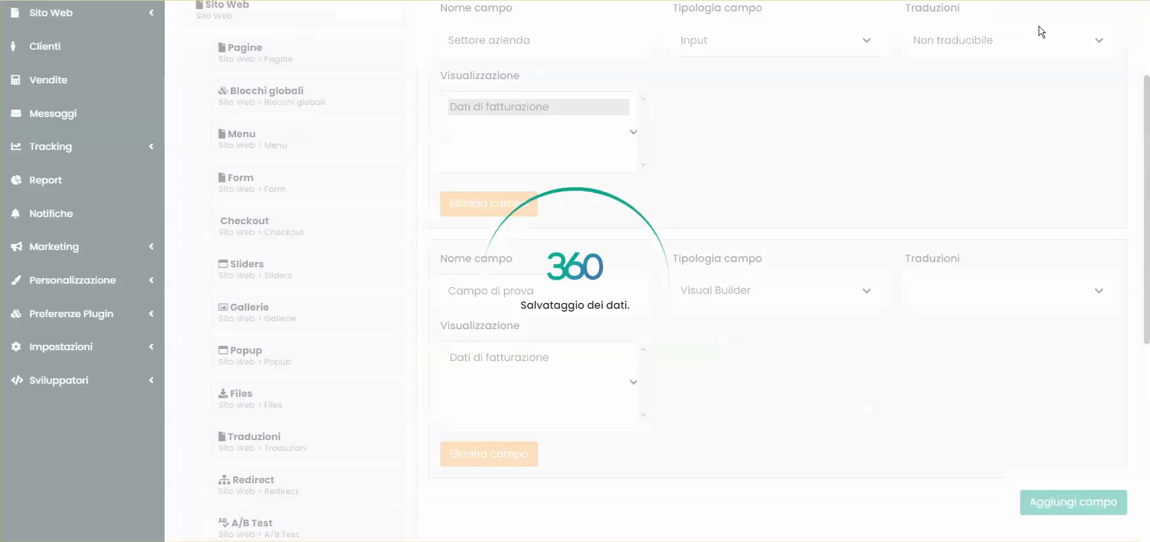
# - Reload the demo customer's record, show its Campi Aggiuntivi, and try adding a row in Campo di prova's Visual Builder
pyautogui.press('F5')
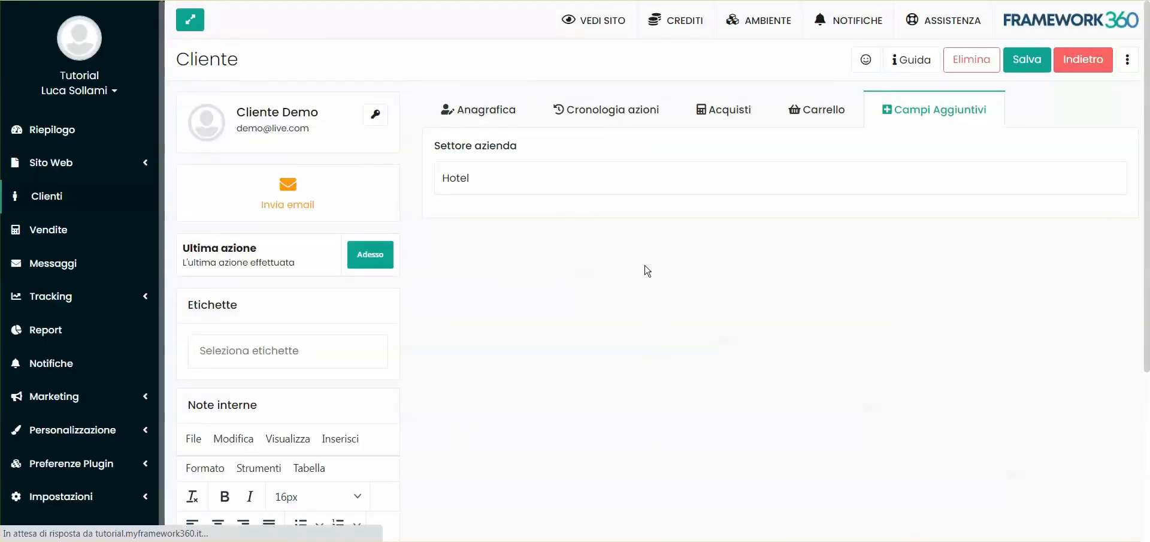
pyautogui.click(911, 110)
pyautogui.scroll(-1, 435, 215)
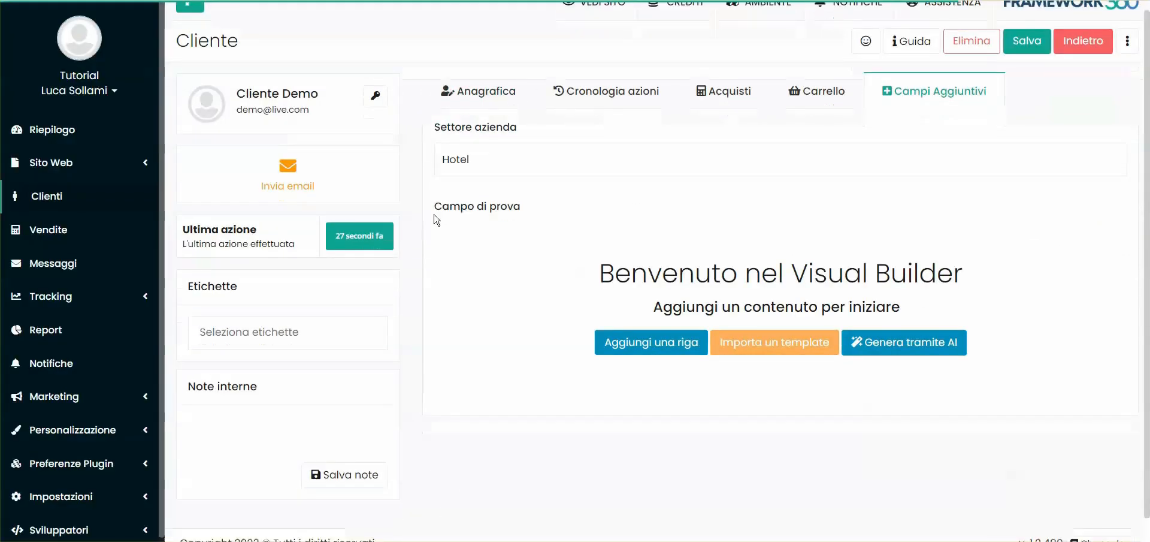
pyautogui.moveTo(435, 191); pyautogui.dragTo(518, 192)
pyautogui.click(617, 355)
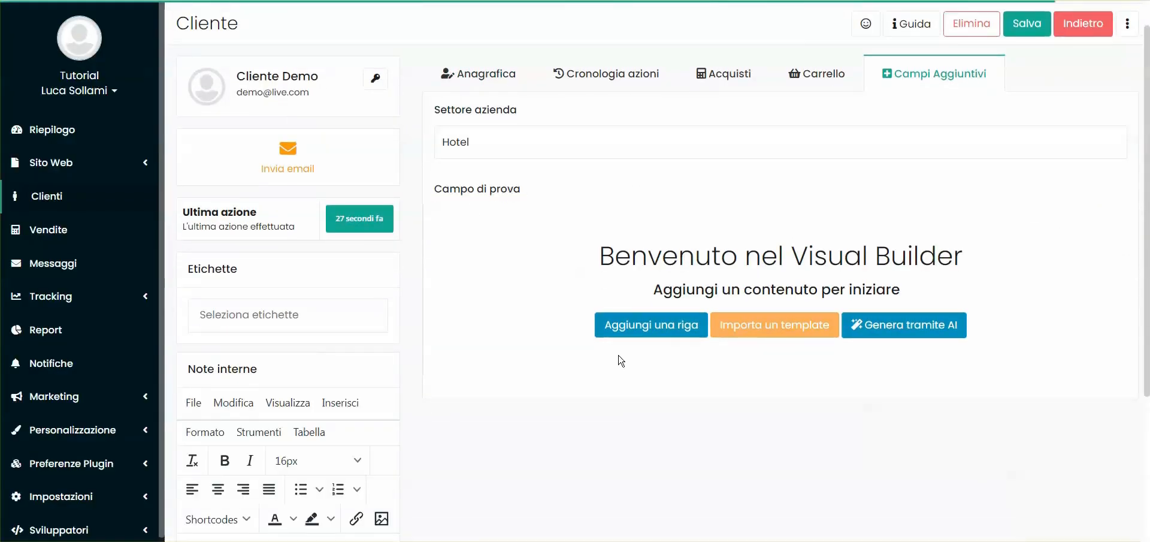
pyautogui.click(662, 325)
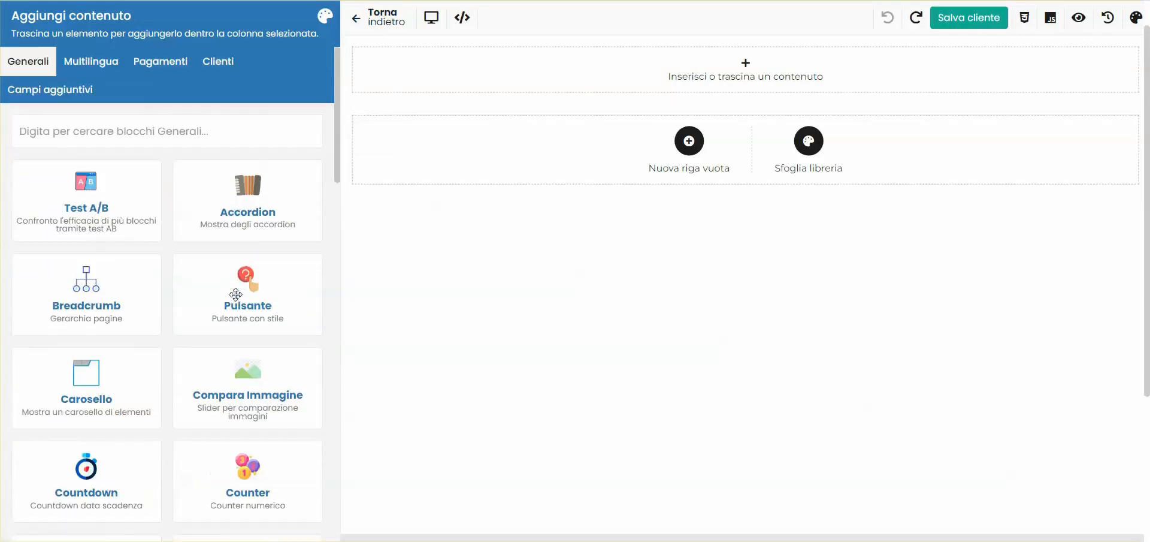
pyautogui.click(380, 27)
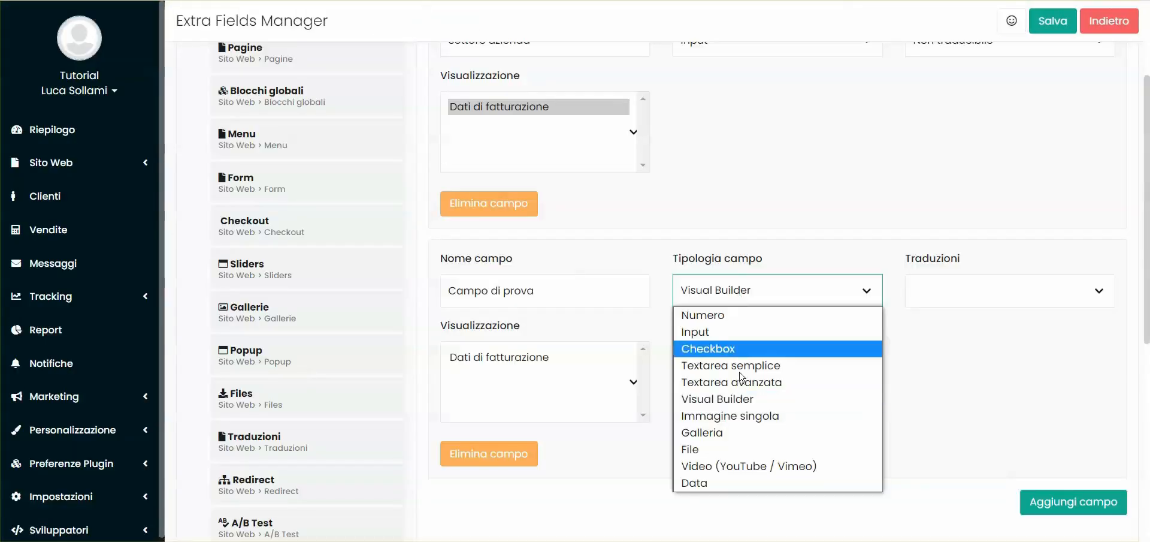
# - Set Campo di prova's type to Textarea avanzata and save the custom field settings
pyautogui.click(723, 382)
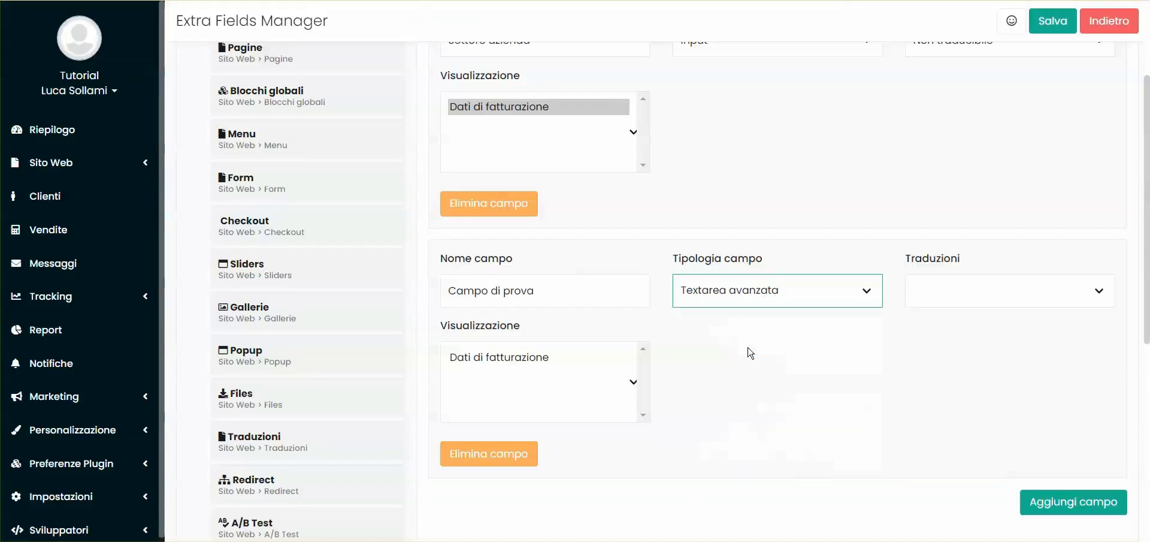
pyautogui.click(1055, 21)
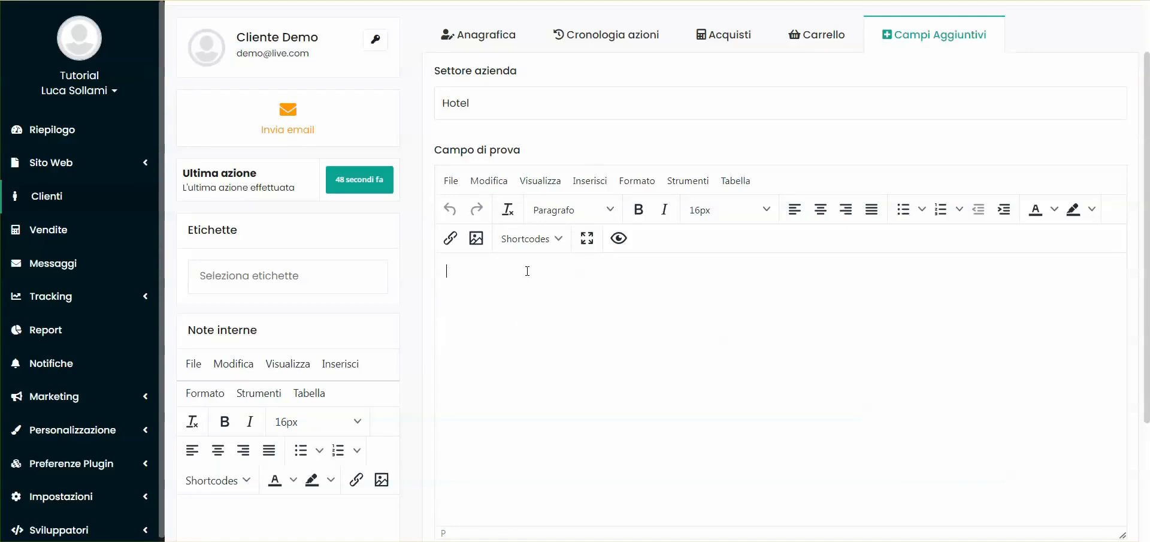
# - Enter "dtsgtdfgdfgd" in the demo customer's Campo di prova text area, save the record, and show its Campi Aggiuntivi again
pyautogui.click(569, 209)
pyautogui.moveTo(575, 249)
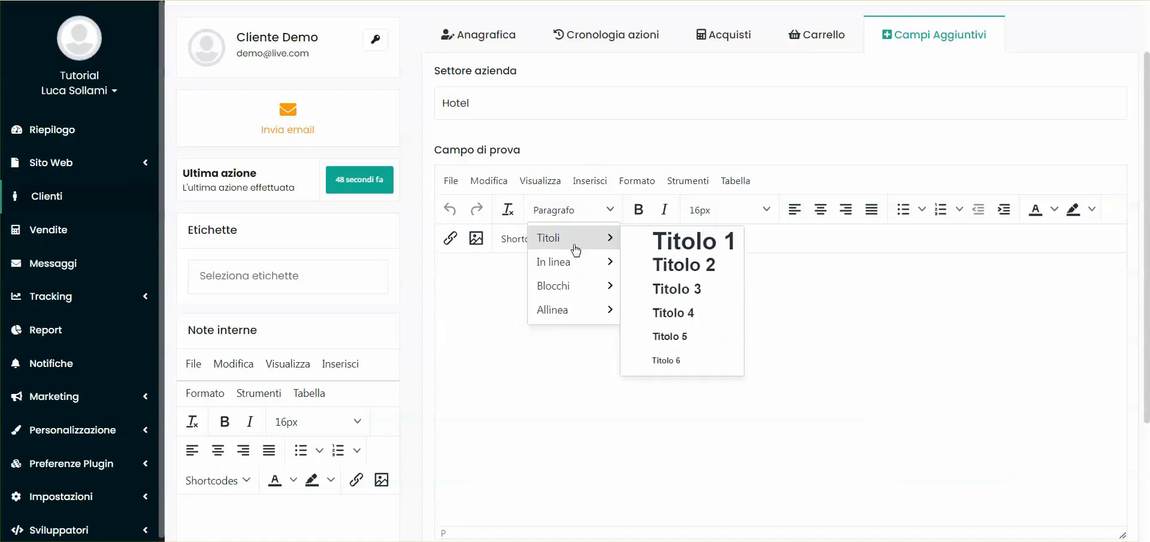
pyautogui.click(716, 265)
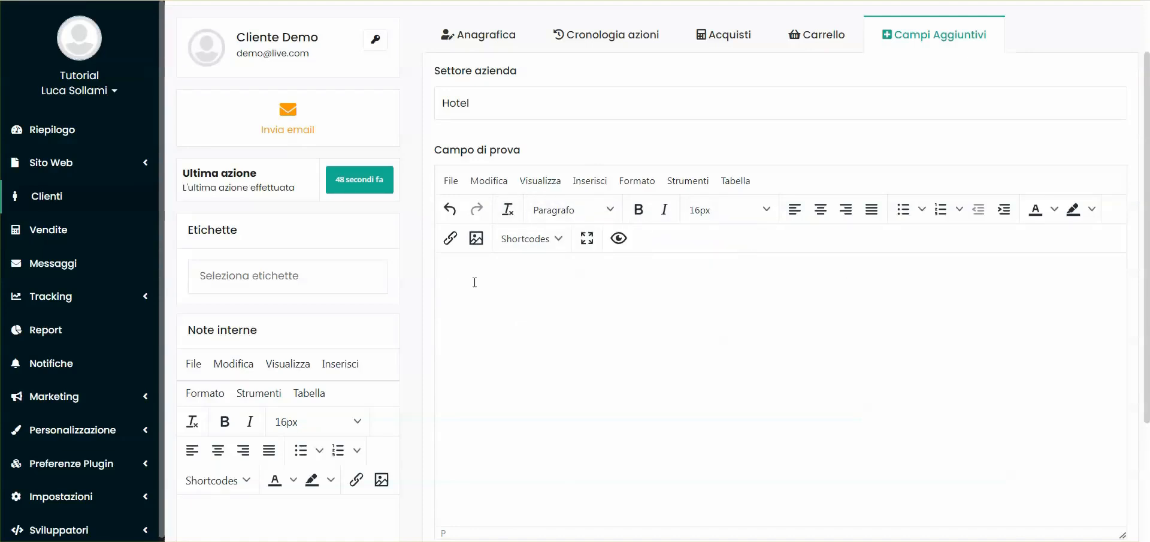
pyautogui.write('dtsgtdfgdfgd')
pyautogui.scroll(2, 478, 281)
pyautogui.click(1035, 61)
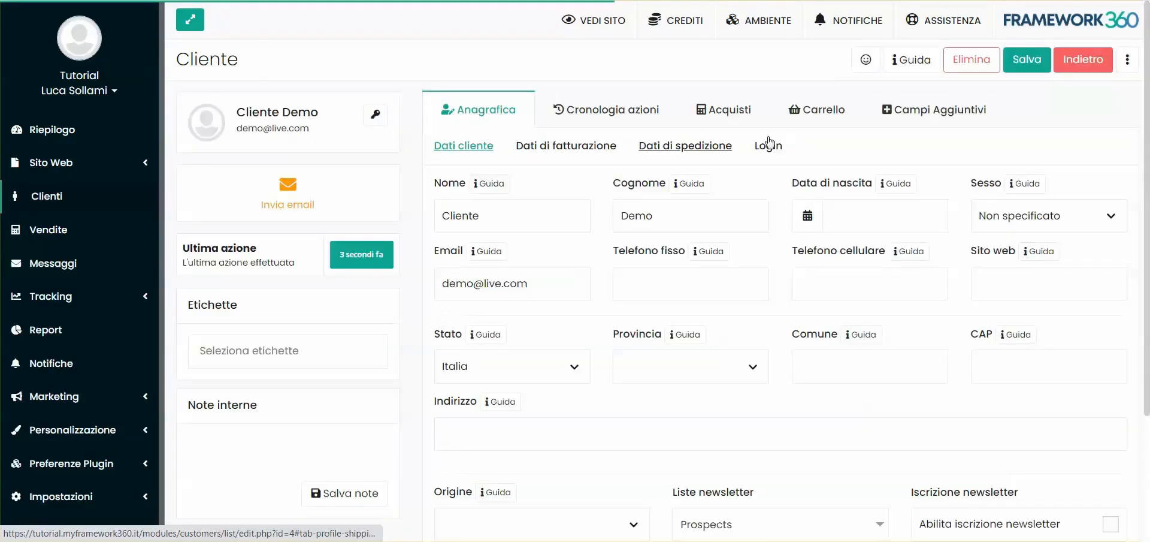
pyautogui.click(944, 120)
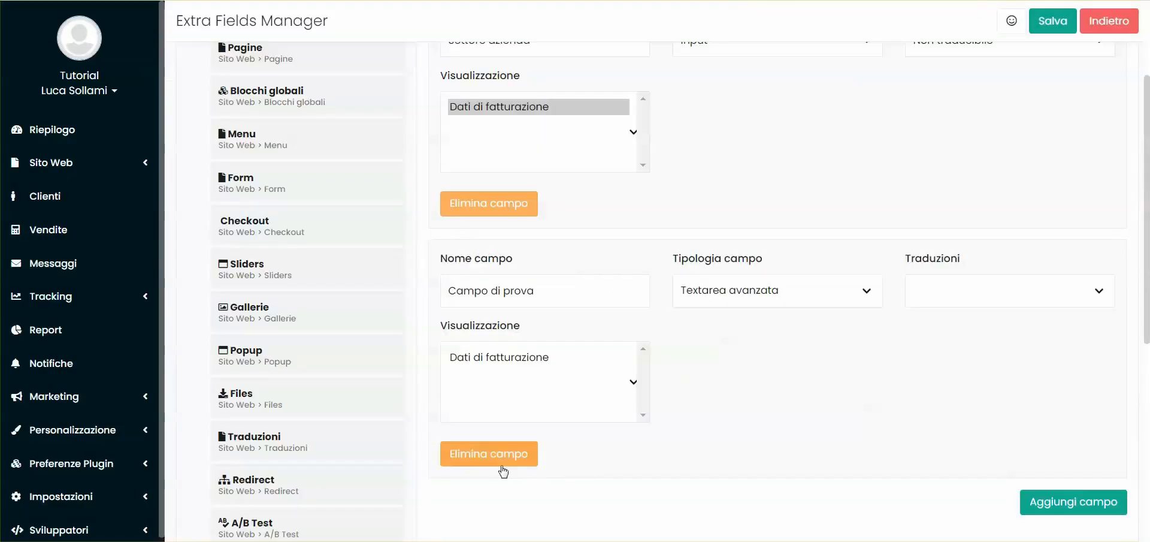
# - Delete the Campo di prova field from the Clienti module and save the custom field settings
pyautogui.click(501, 462)
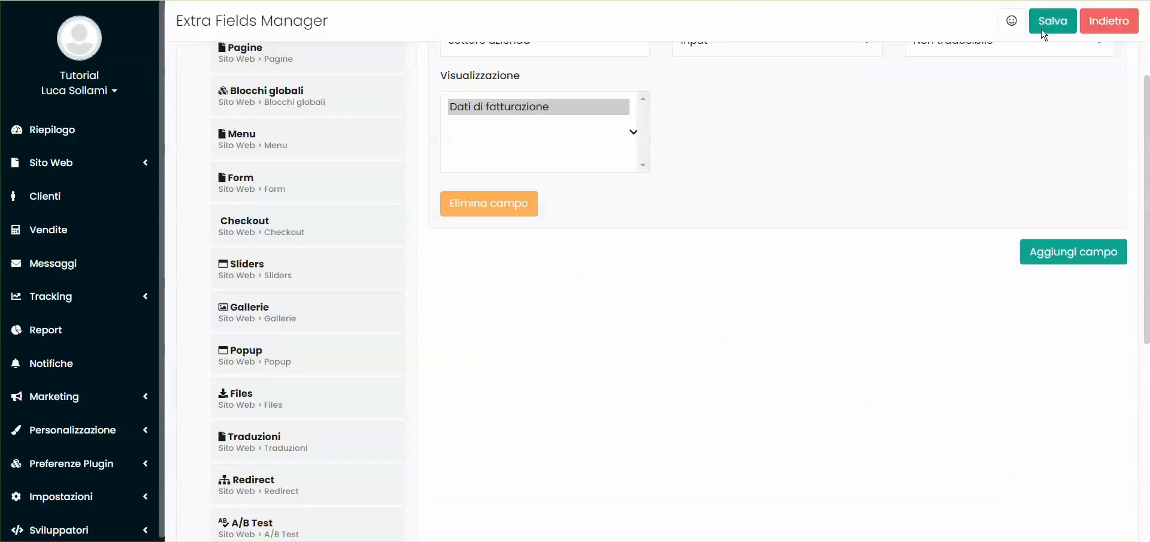
pyautogui.click(1043, 30)
# - Review which modules can receive custom fields and which field types are available
pyautogui.scroll(-8, 184, 259)
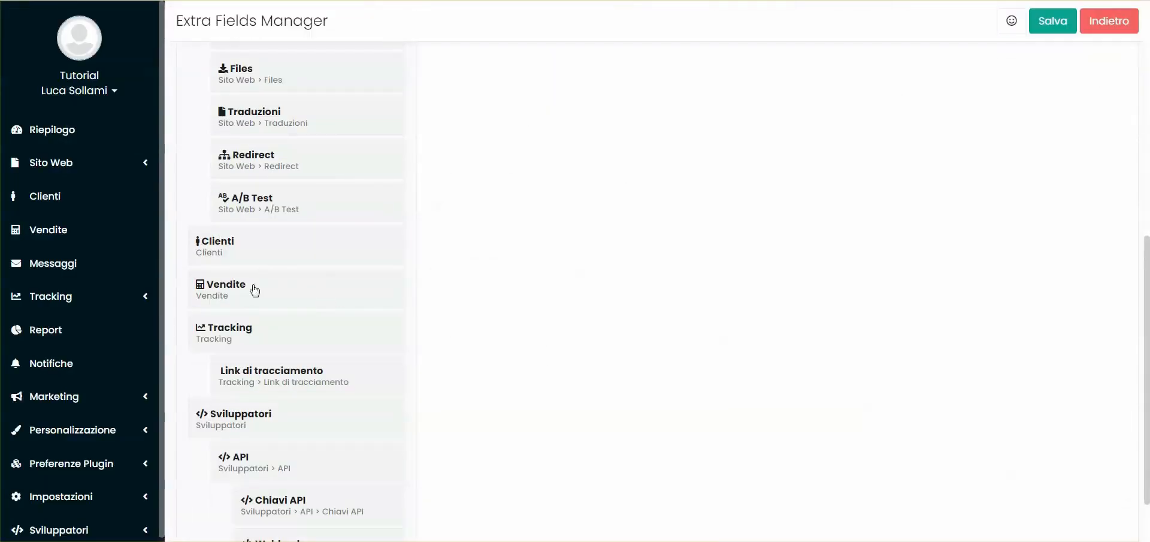
pyautogui.scroll(5, 324, 287)
pyautogui.click(709, 97)
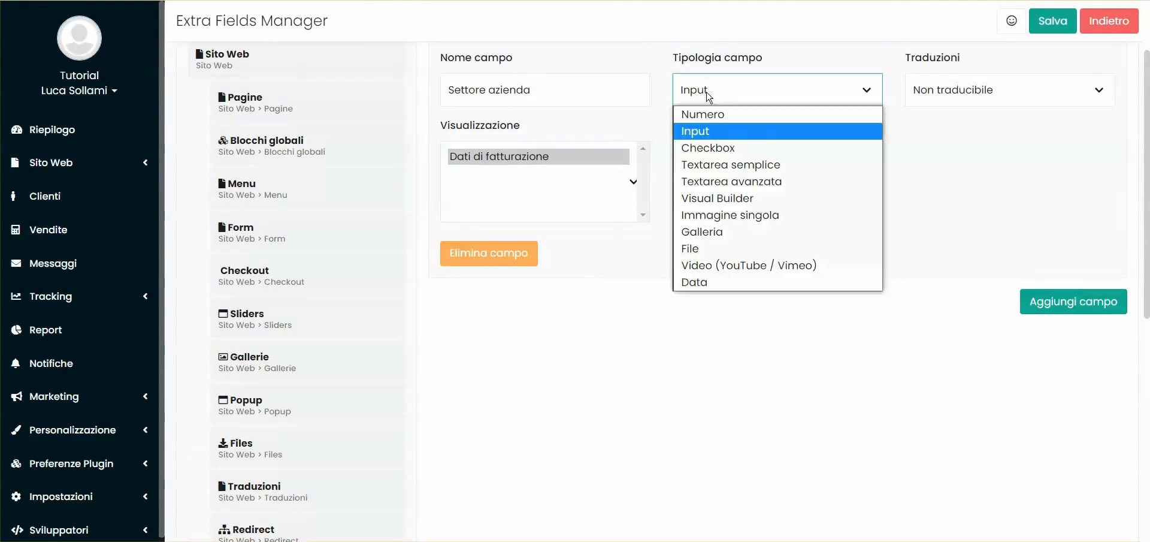
pyautogui.click(715, 298)
pyautogui.scroll(-6, 266, 71)
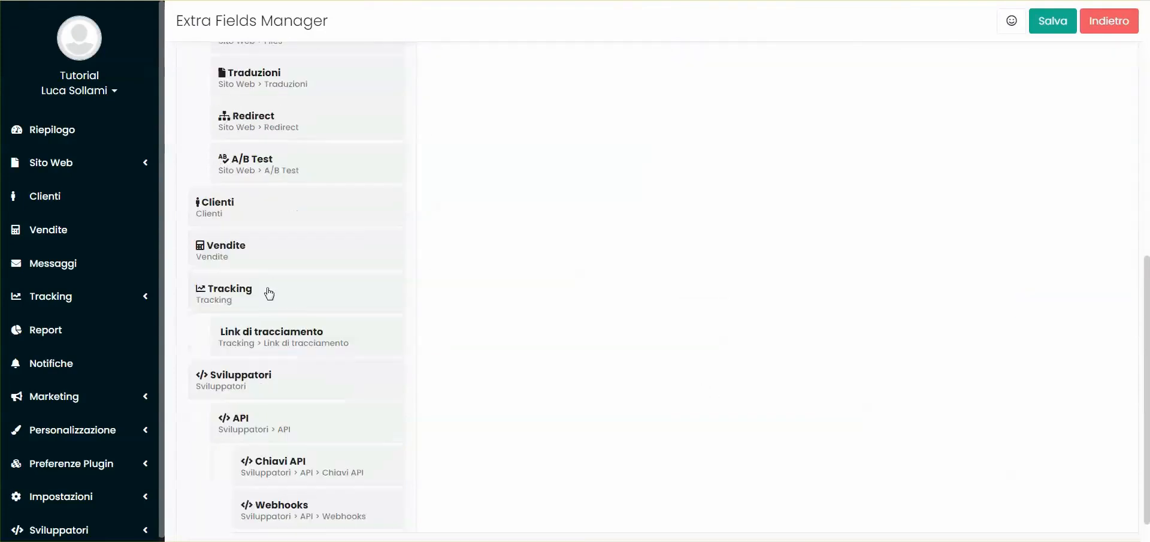
pyautogui.scroll(6, 297, 254)
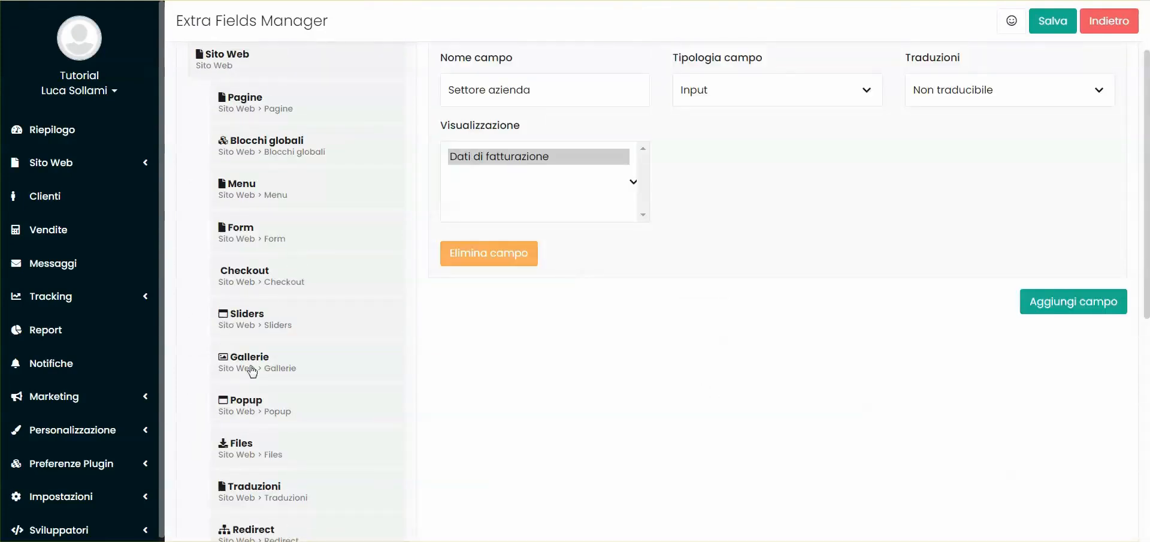
# - Create a custom field for the Pagine module named "Data di modifica" with the type Data and save it
pyautogui.click(257, 105)
pyautogui.click(513, 84)
pyautogui.scroll(1, 519, 41)
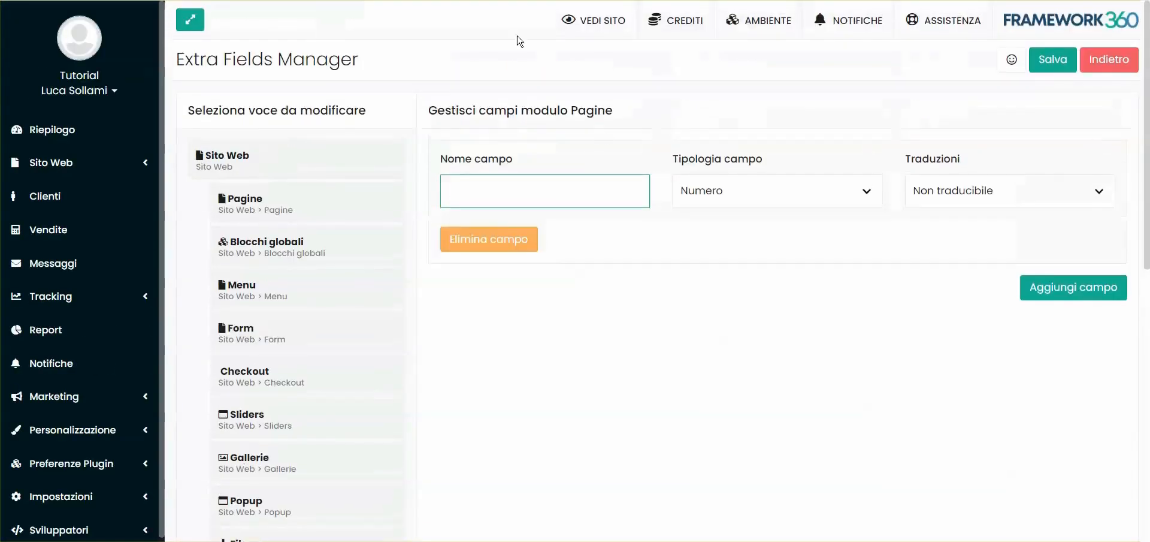
pyautogui.click(477, 190)
pyautogui.write('Data di modifica')
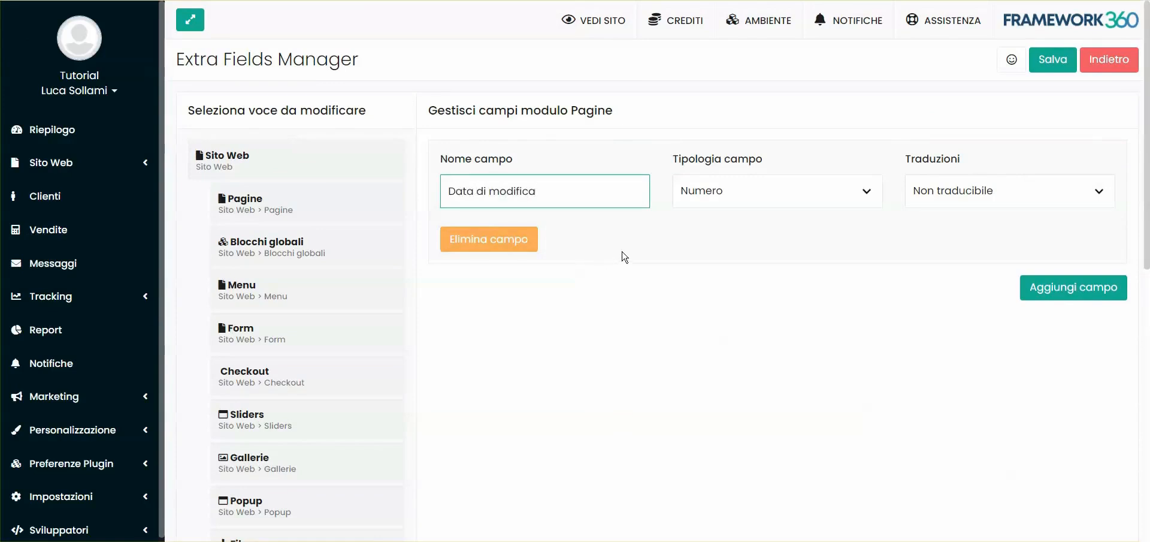
pyautogui.click(711, 190)
pyautogui.click(708, 386)
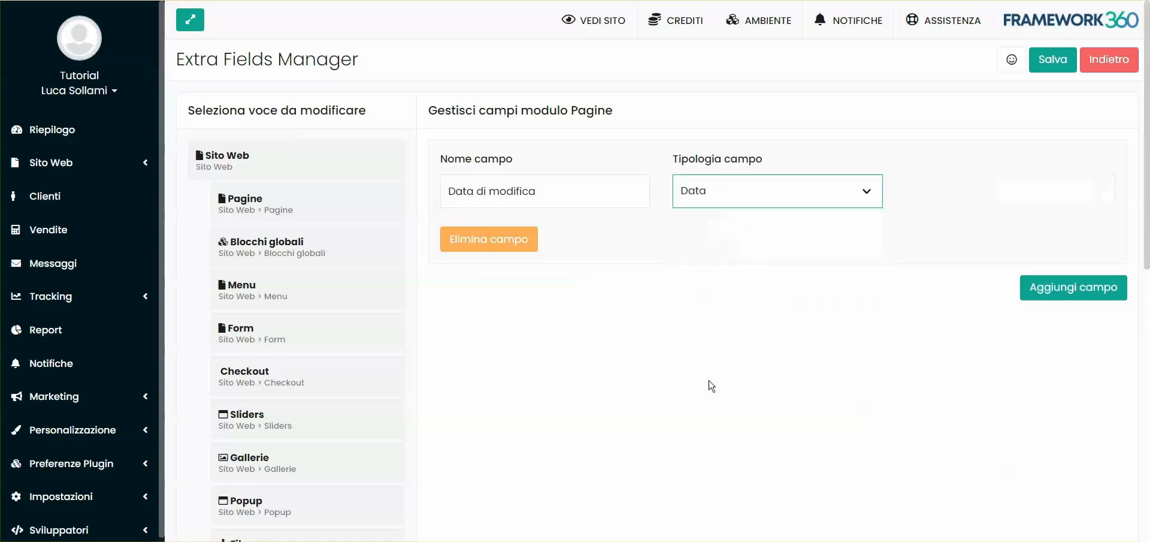
pyautogui.click(1053, 59)
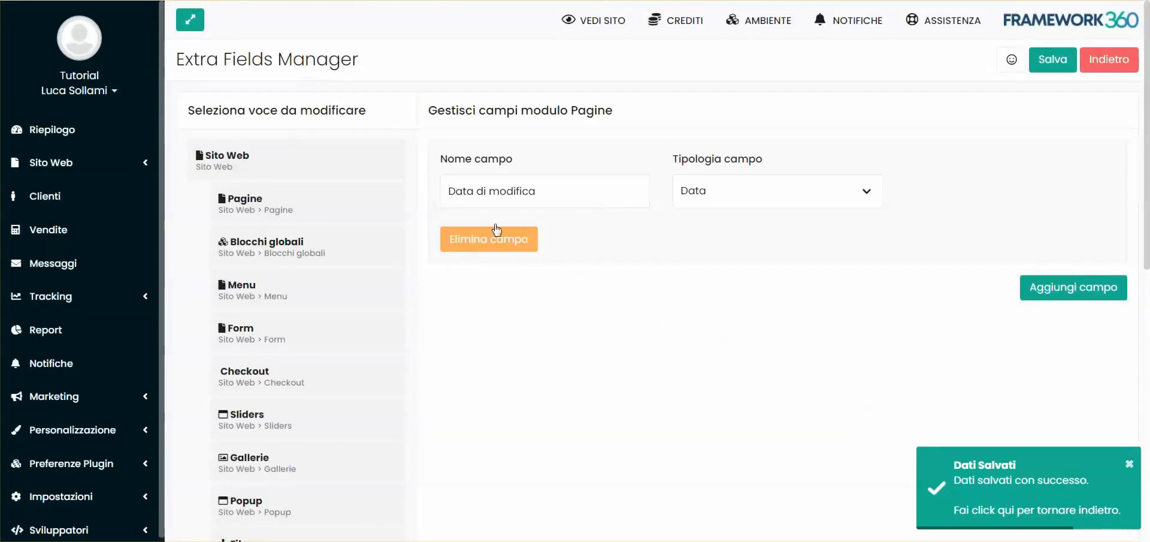
# - Open the website's Pagine list in a new browser tab and show the Homepage's Campi Aggiuntivi
pyautogui.click(49, 164)
pyautogui.rightClick(61, 200)
pyautogui.click(88, 215)
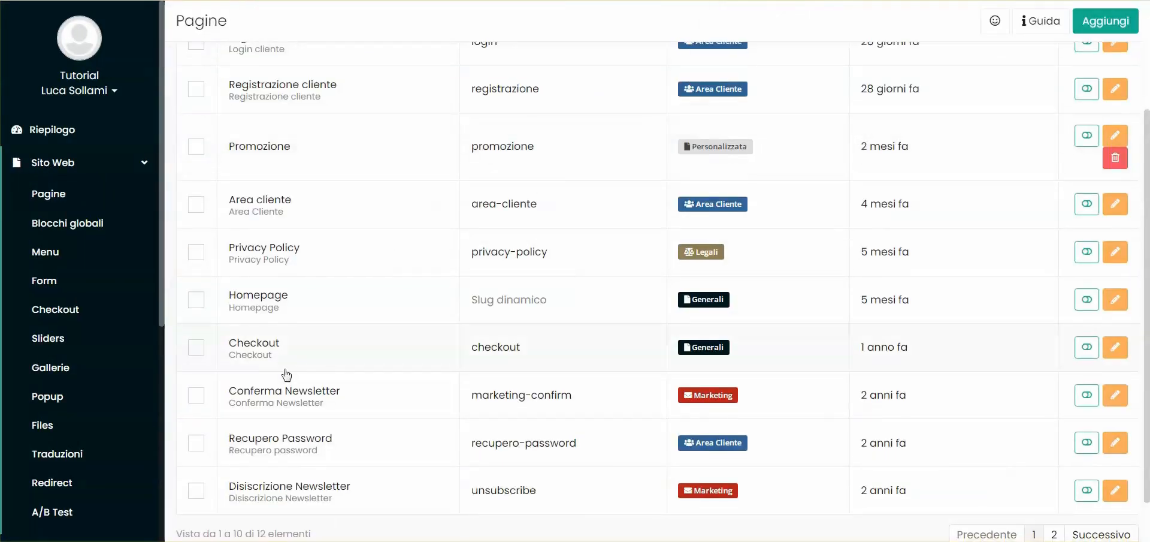
pyautogui.doubleClick(289, 304)
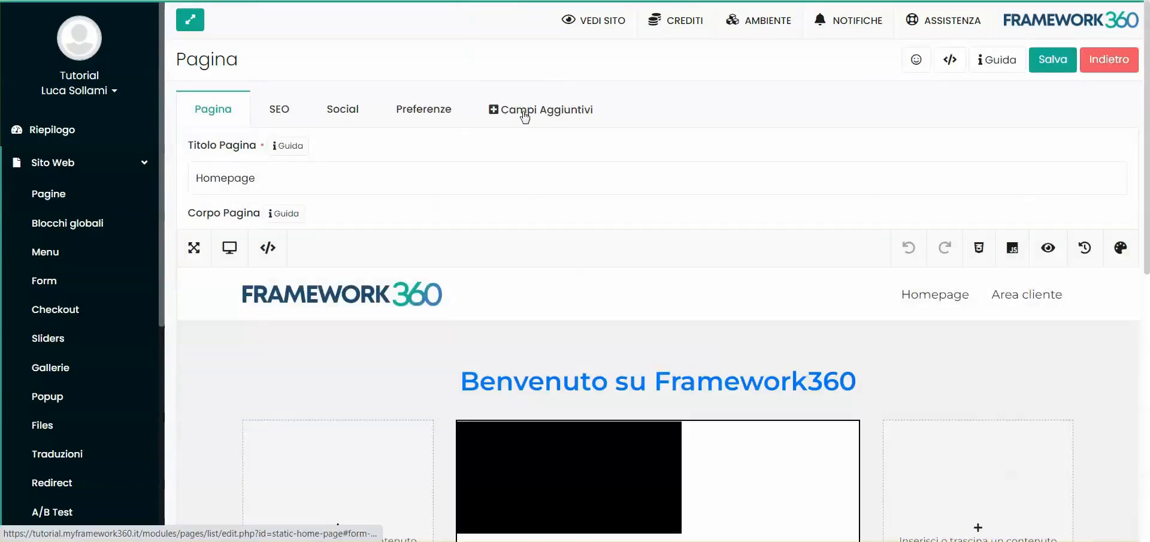
pyautogui.click(547, 111)
# - Set the Homepage's Data di modifica to 26/04/2023, save the page, and reopen its Campi Aggiuntivi
pyautogui.click(197, 190)
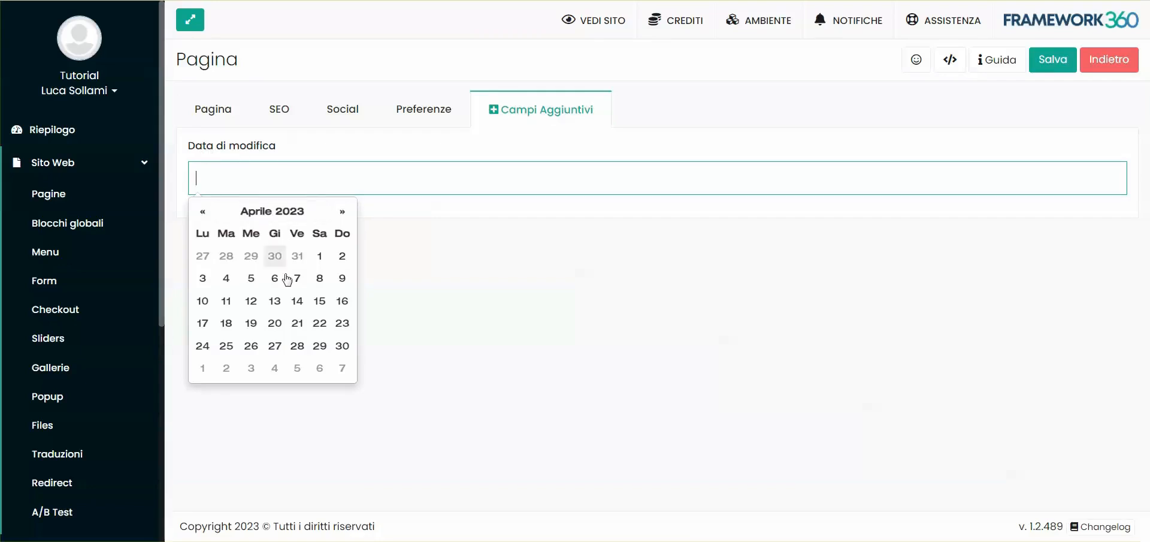
pyautogui.click(255, 347)
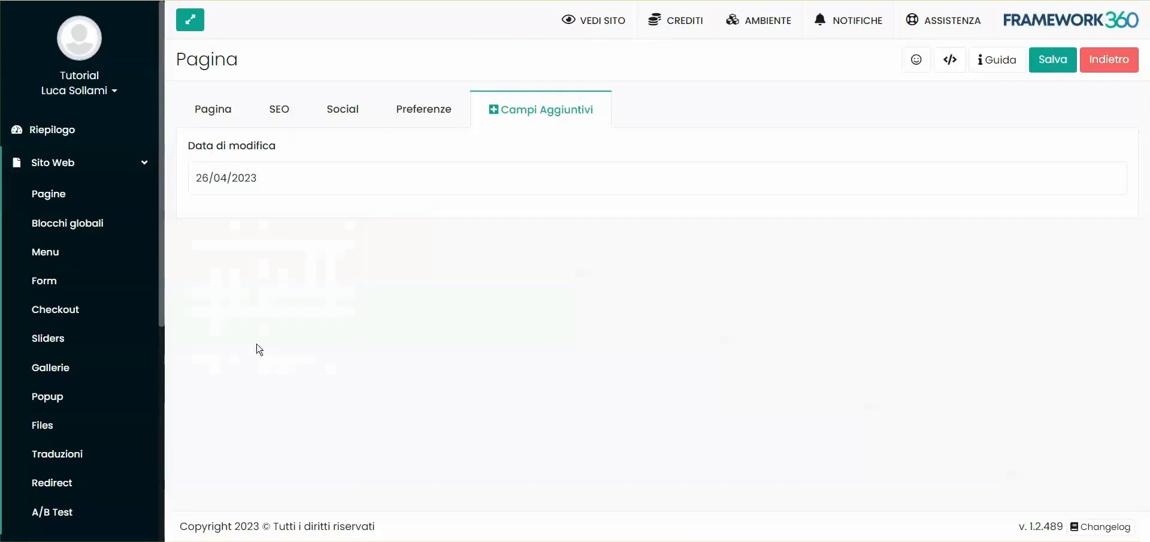
pyautogui.click(1054, 59)
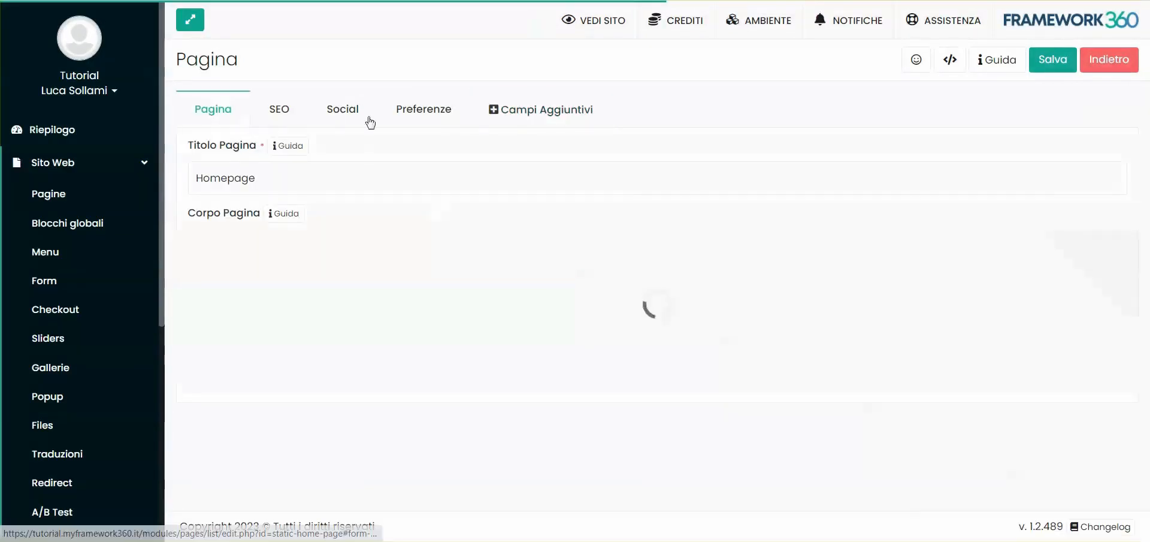
pyautogui.click(531, 116)
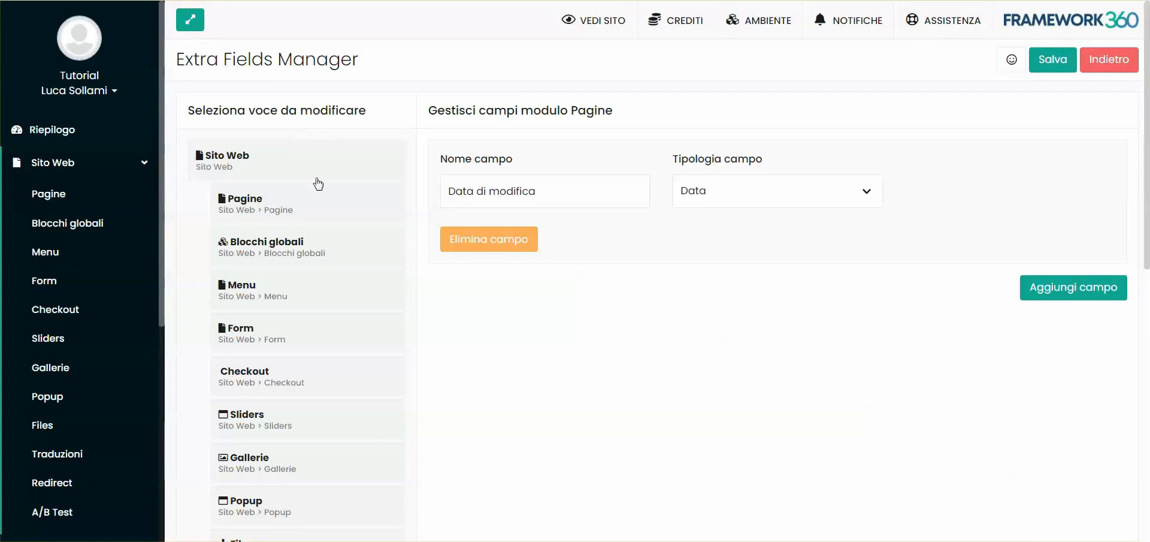
# - Return to the Clienti custom fields, set Settore azienda's Visualizzazione to Dati di fatturazione, and save
pyautogui.scroll(-5, 316, 182)
pyautogui.click(46, 163)
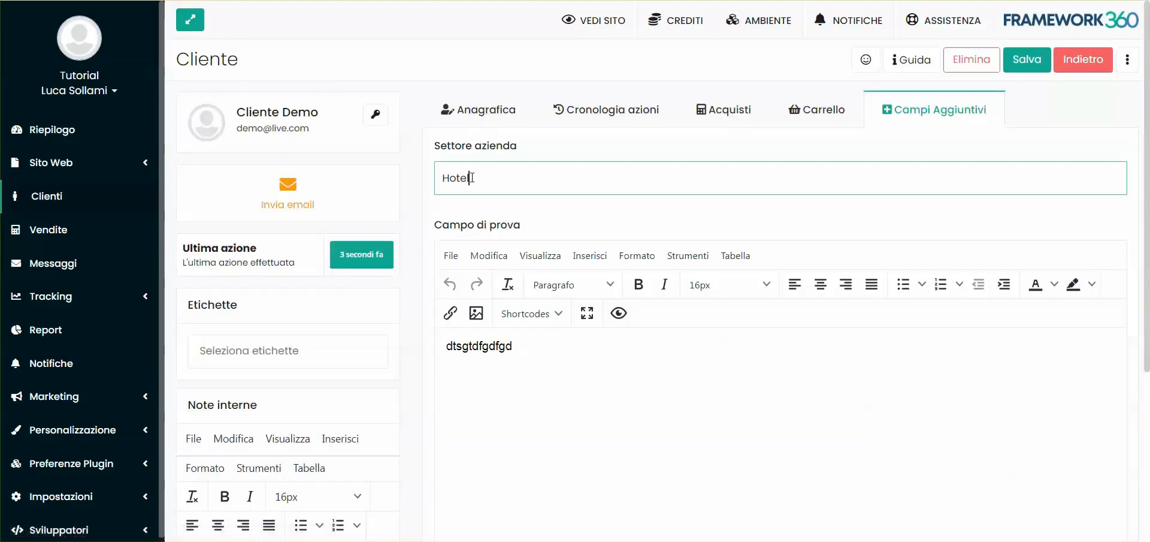
pyautogui.doubleClick(455, 178)
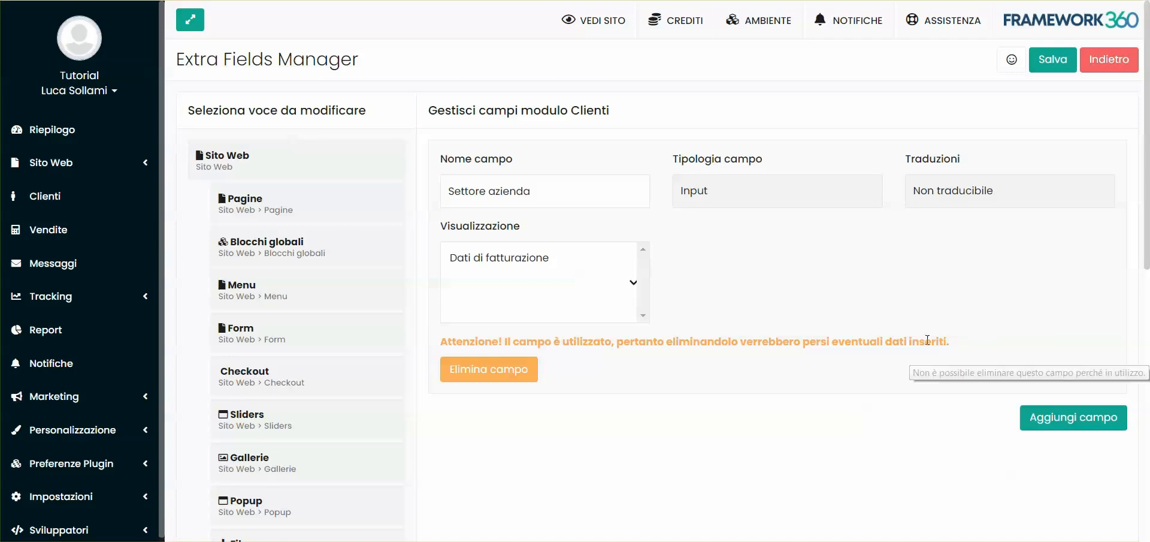
pyautogui.click(478, 259)
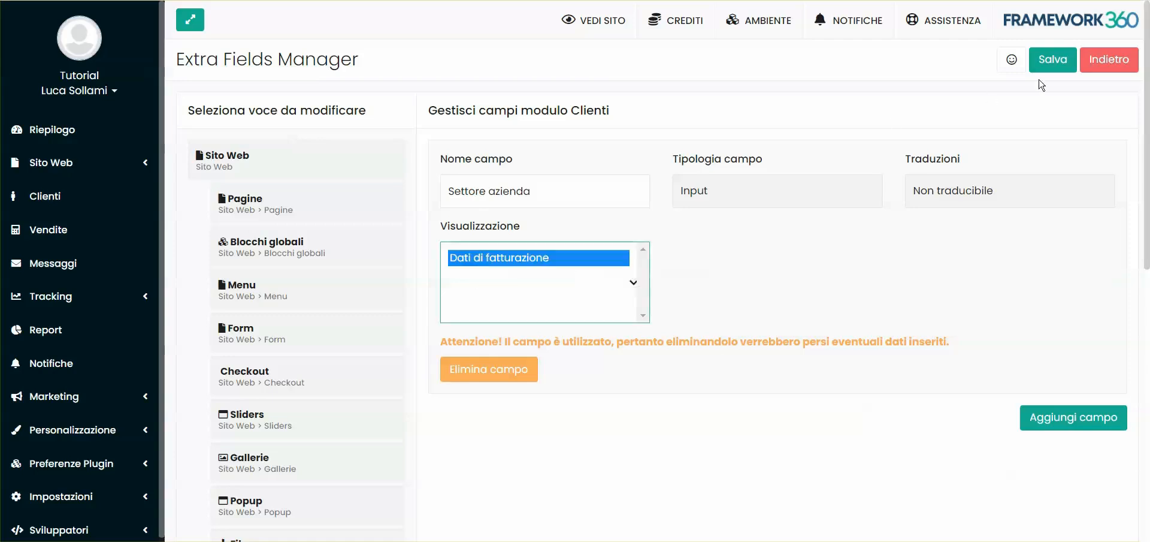
pyautogui.click(1057, 69)
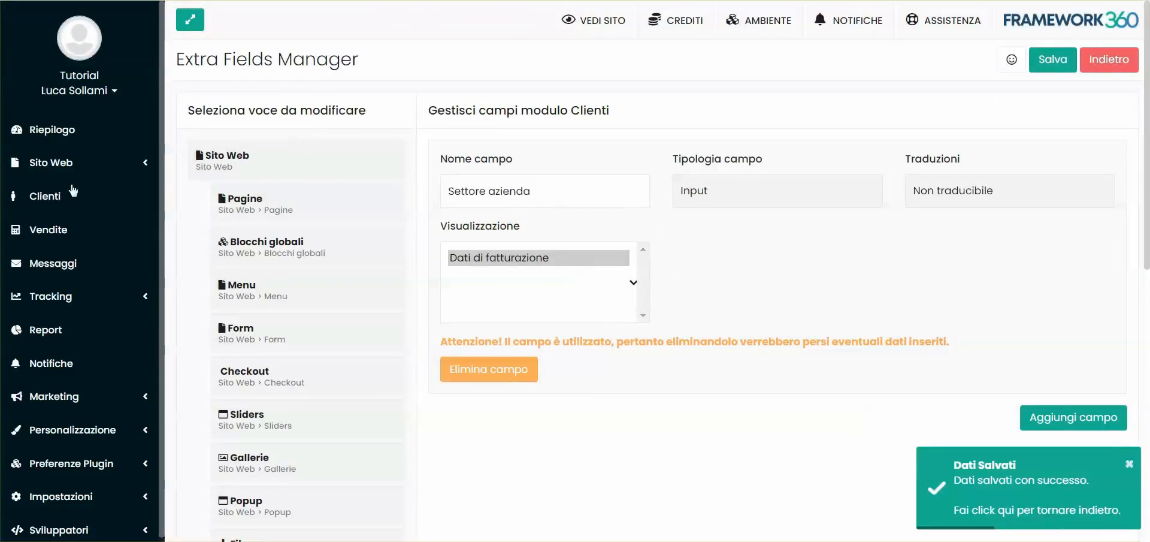
# - Open the Vendite module in a new browser tab and start a new sale
pyautogui.rightClick(52, 233)
pyautogui.click(83, 238)
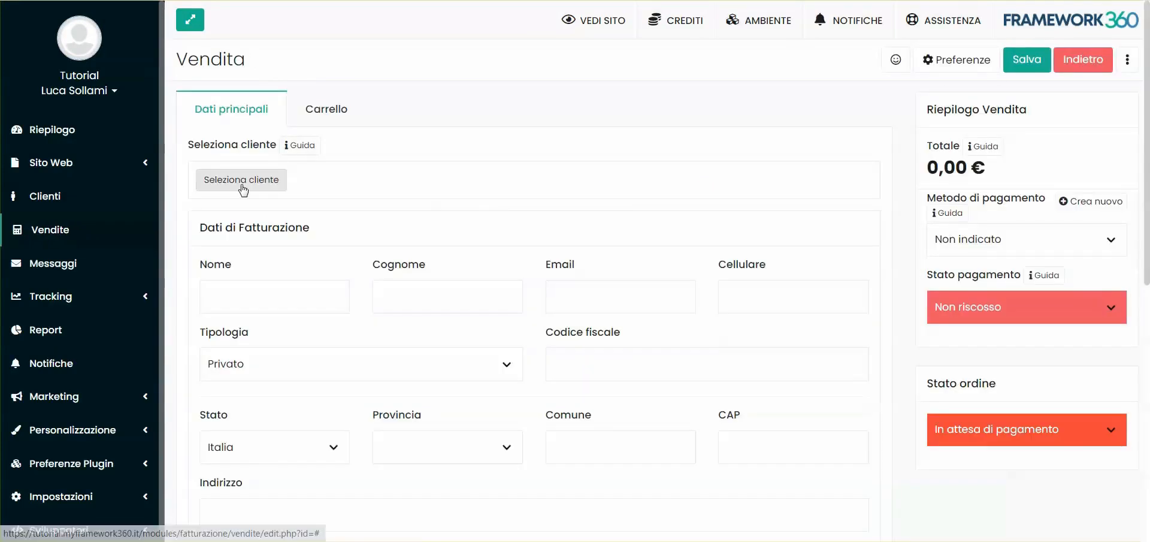
# - Assign the existing demo customer to the sale and set Metodo di pagamento to PayPal
pyautogui.click(244, 178)
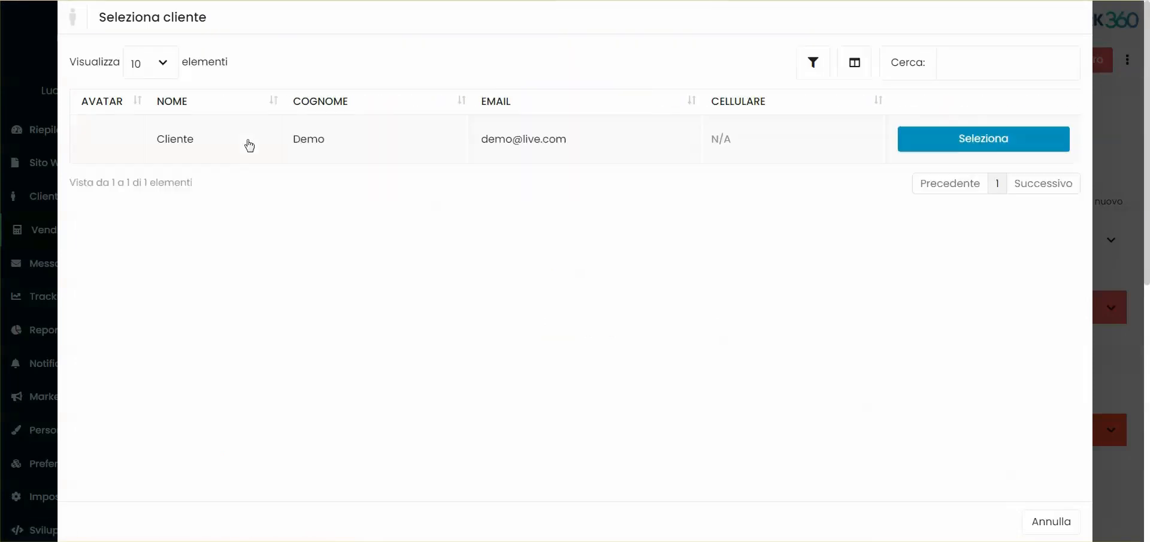
pyautogui.click(996, 157)
pyautogui.click(965, 239)
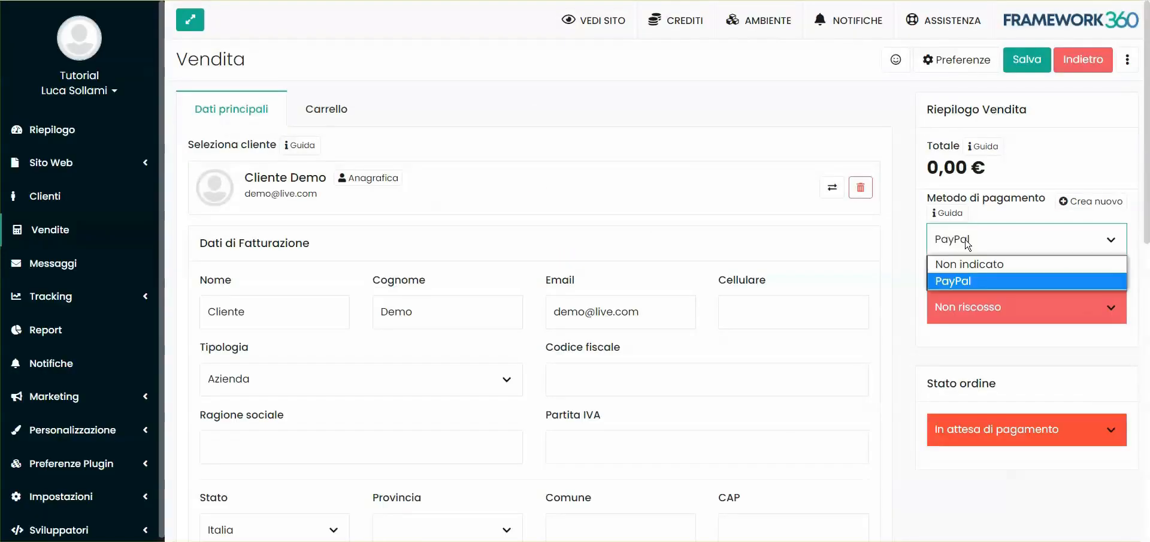
pyautogui.click(969, 281)
# - Set Stato pagamento to Riscosso and Stato ordine to In elaborazione, and try to save the sale
pyautogui.click(981, 434)
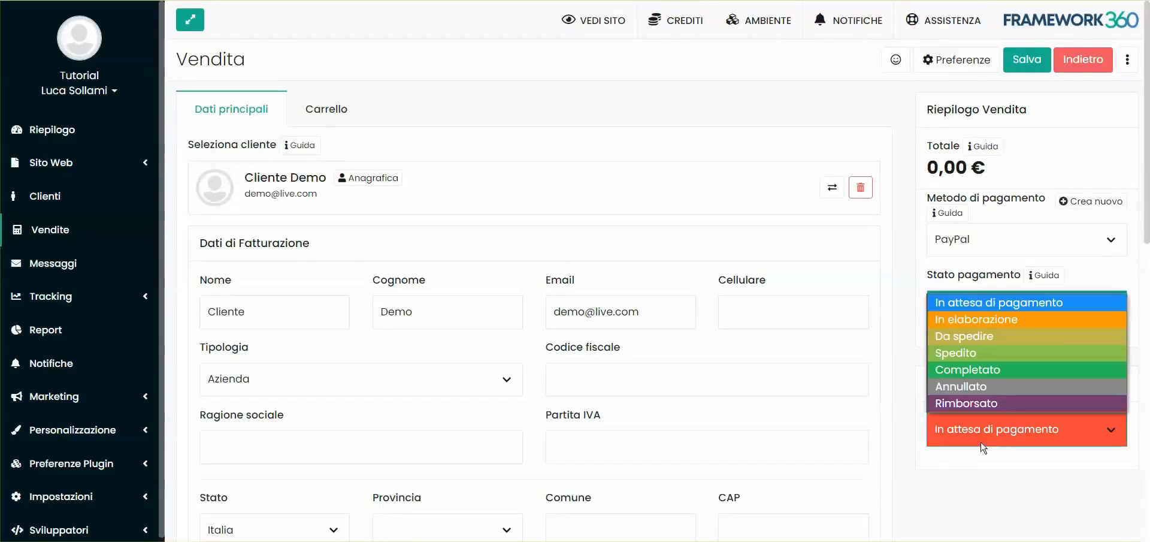
pyautogui.click(965, 316)
pyautogui.click(529, 119)
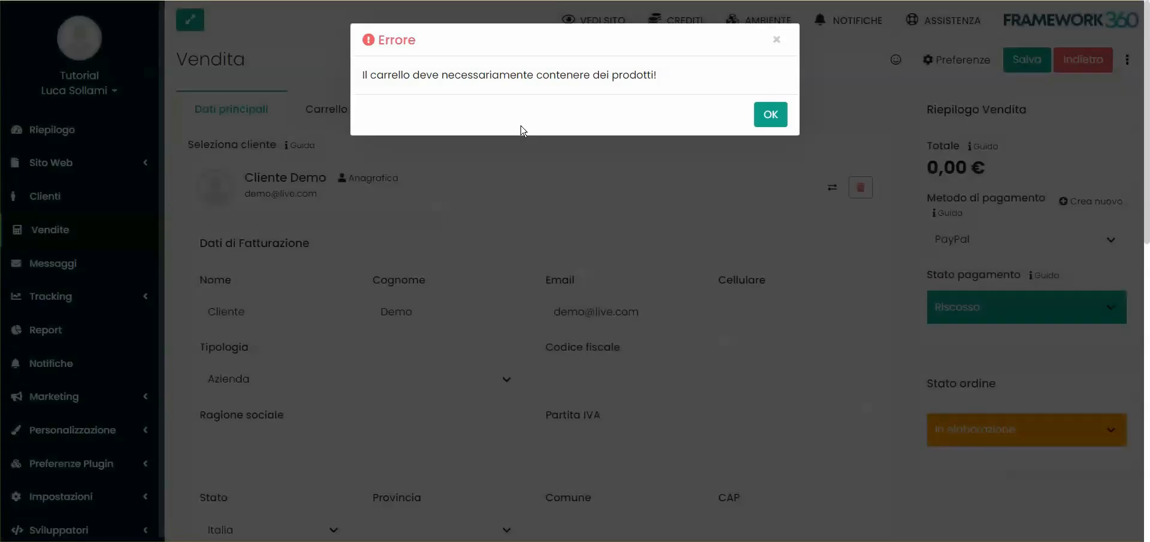
# - Add a new product named Prodotto test priced at 10 € to the cart and save the sale without sending a notification
pyautogui.click(316, 109)
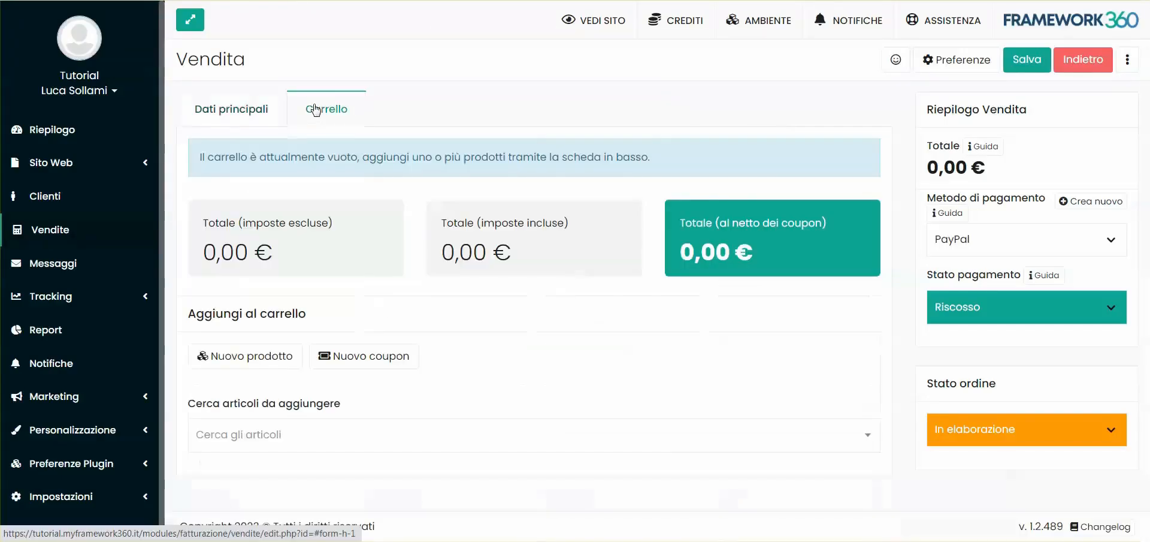
pyautogui.click(211, 355)
pyautogui.write('P')
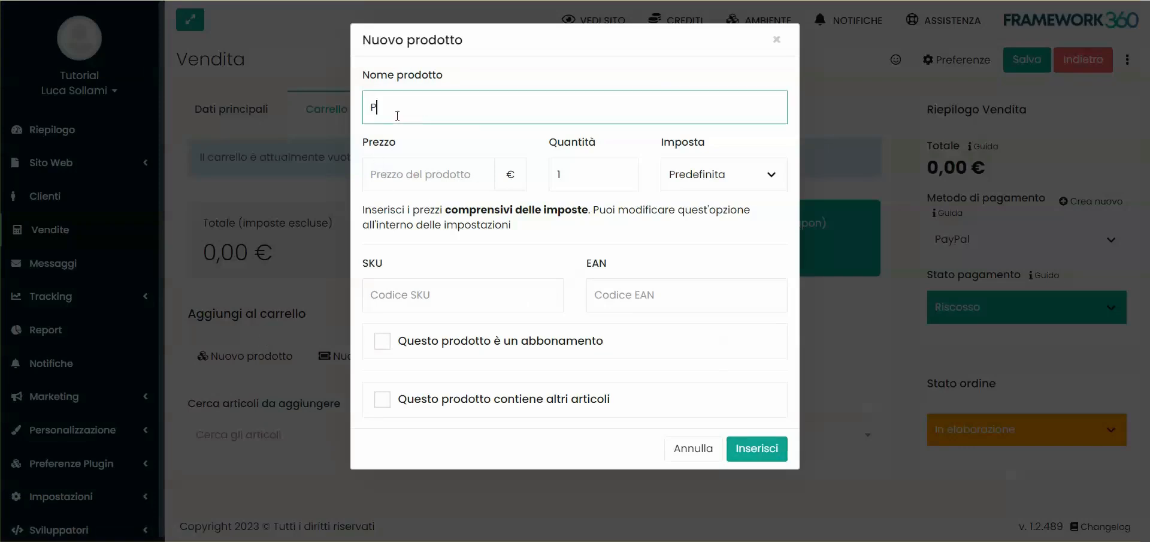
pyautogui.write('rodotto test')
pyautogui.click(396, 170)
pyautogui.write('1')
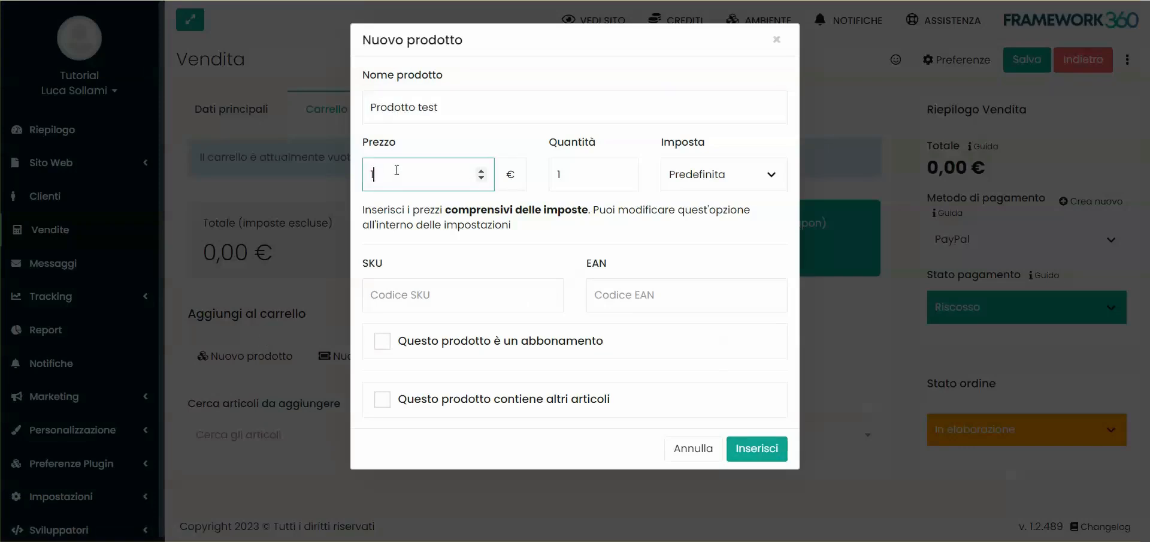
pyautogui.write('0')
pyautogui.click(757, 449)
pyautogui.click(1043, 57)
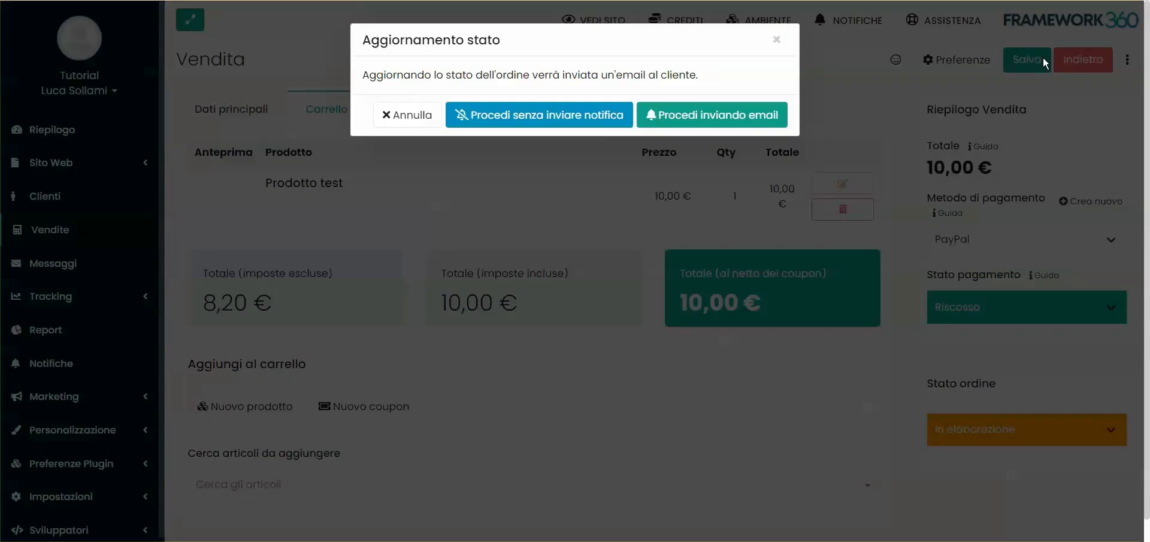
pyautogui.click(586, 122)
# - Examine the saved sale's customer and Dati di Fatturazione, checking the name, email and Settore azienda entries
pyautogui.moveTo(245, 176); pyautogui.dragTo(318, 176)
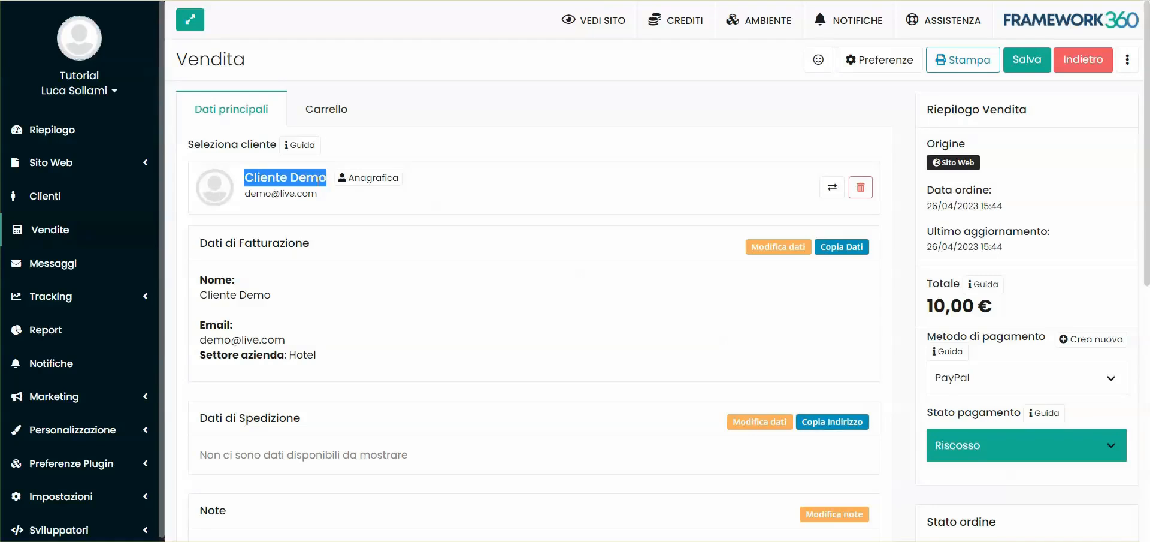
pyautogui.scroll(-1, 318, 177)
pyautogui.moveTo(200, 168); pyautogui.dragTo(321, 173)
pyautogui.click(323, 208)
pyautogui.moveTo(193, 287); pyautogui.dragTo(323, 286)
pyautogui.click(323, 286)
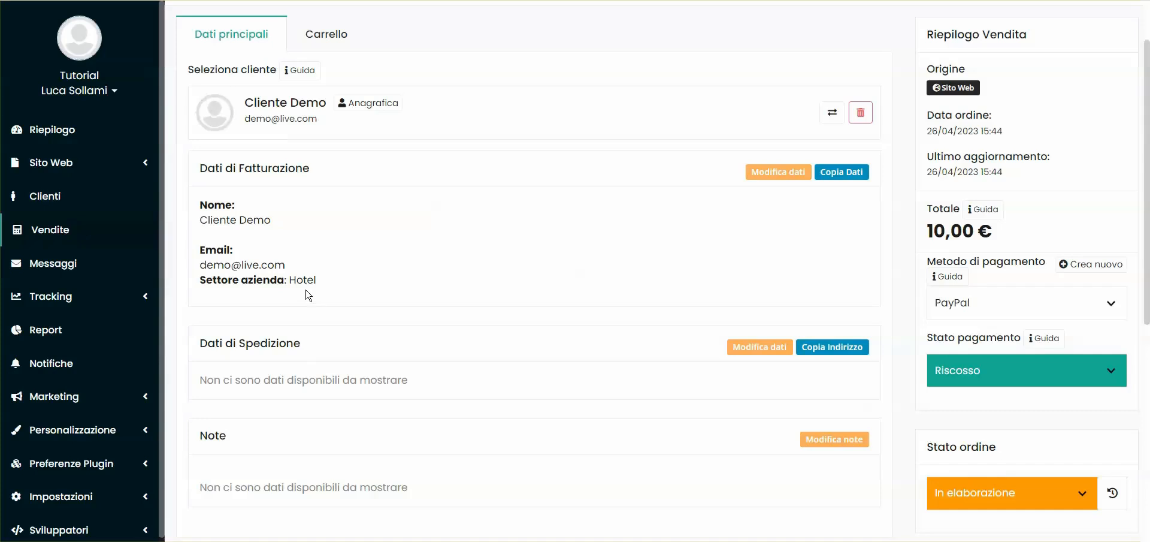
pyautogui.moveTo(198, 280); pyautogui.dragTo(294, 279)
pyautogui.click(329, 277)
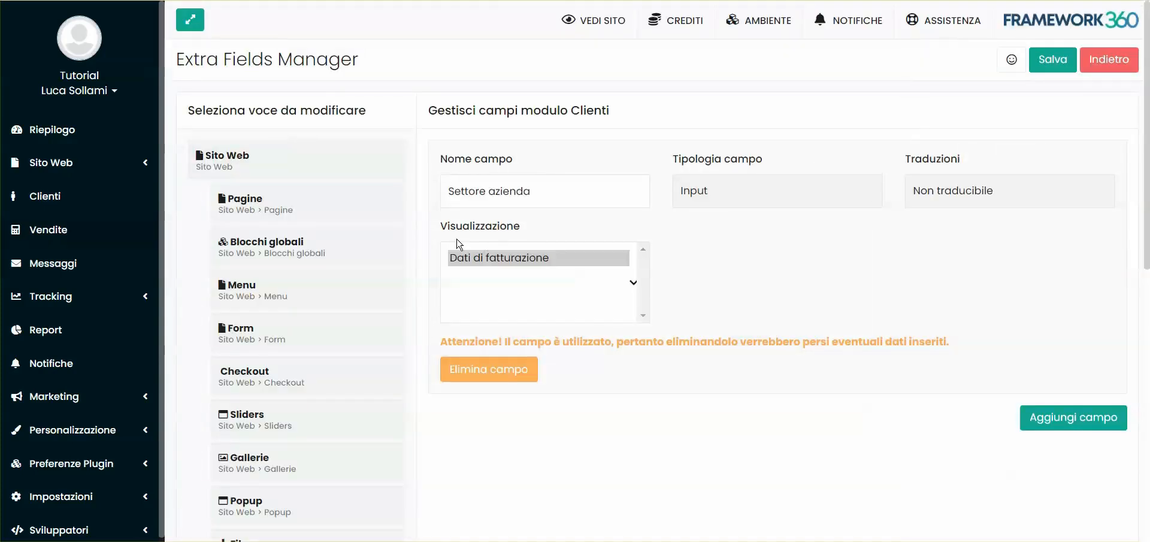